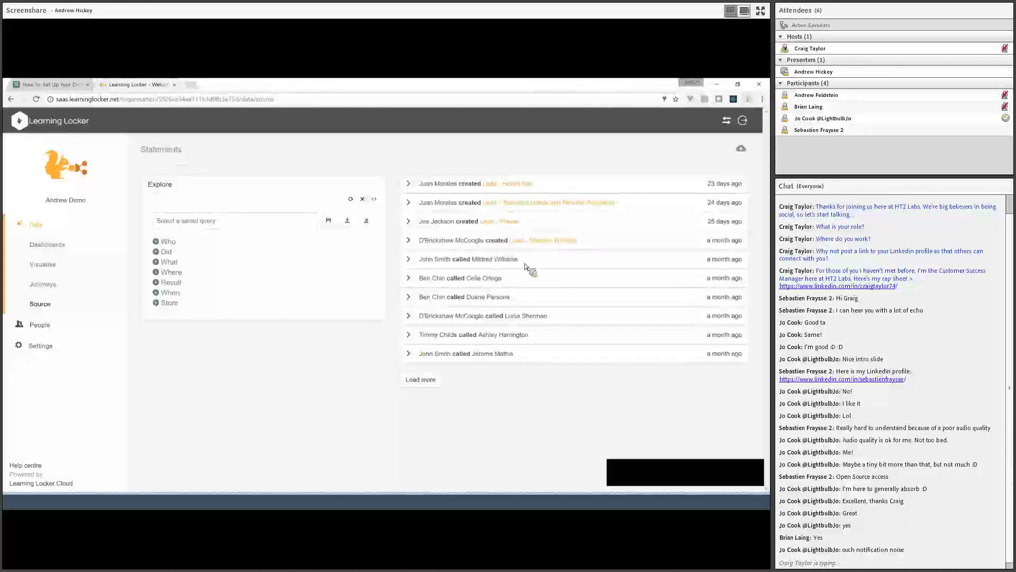
- Filter the statements list by the actor of the newest statement and look through that person's recorded activity
{"action": "mouse_move", "coordinate": [516, 261]}
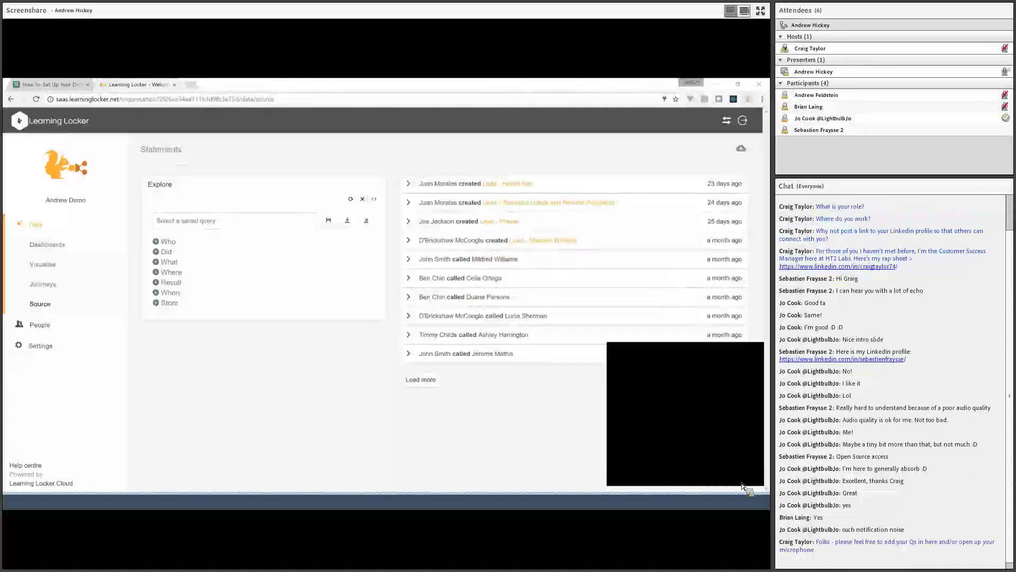
{"action": "mouse_move", "coordinate": [519, 306]}
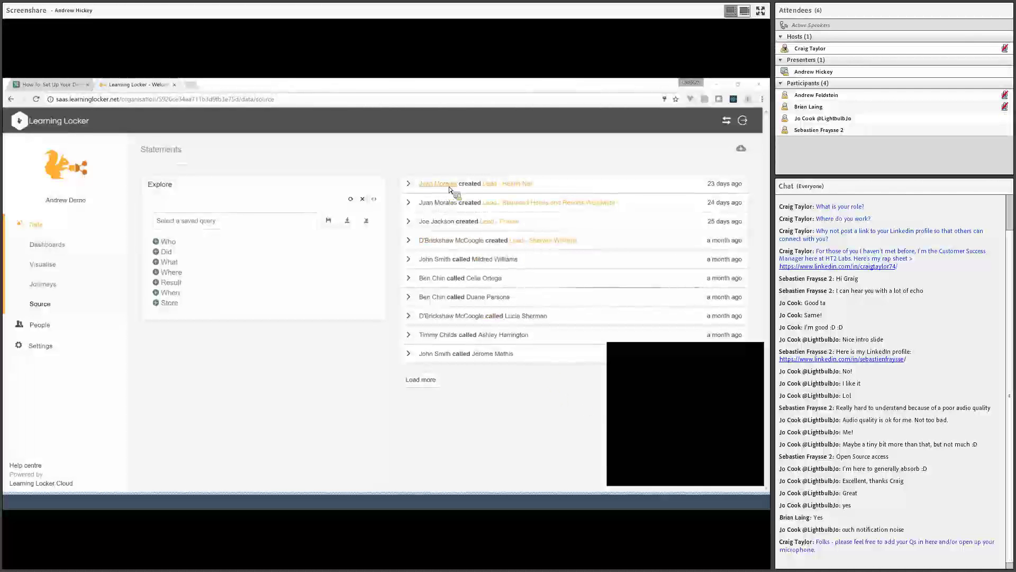
{"action": "left_click", "coordinate": [460, 199]}
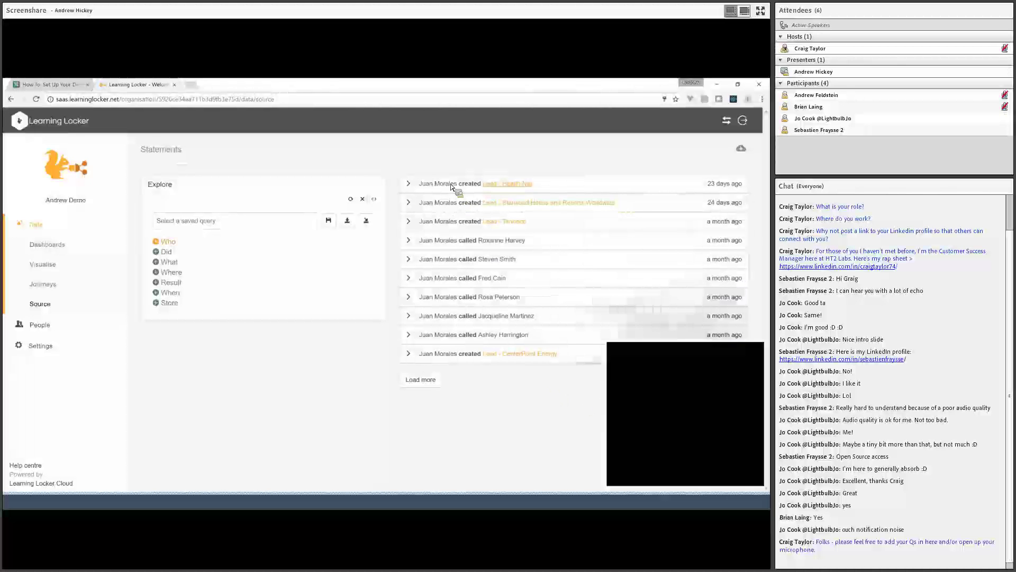
{"action": "scroll", "coordinate": [439, 309], "scroll_direction": "down", "scroll_amount": 2}
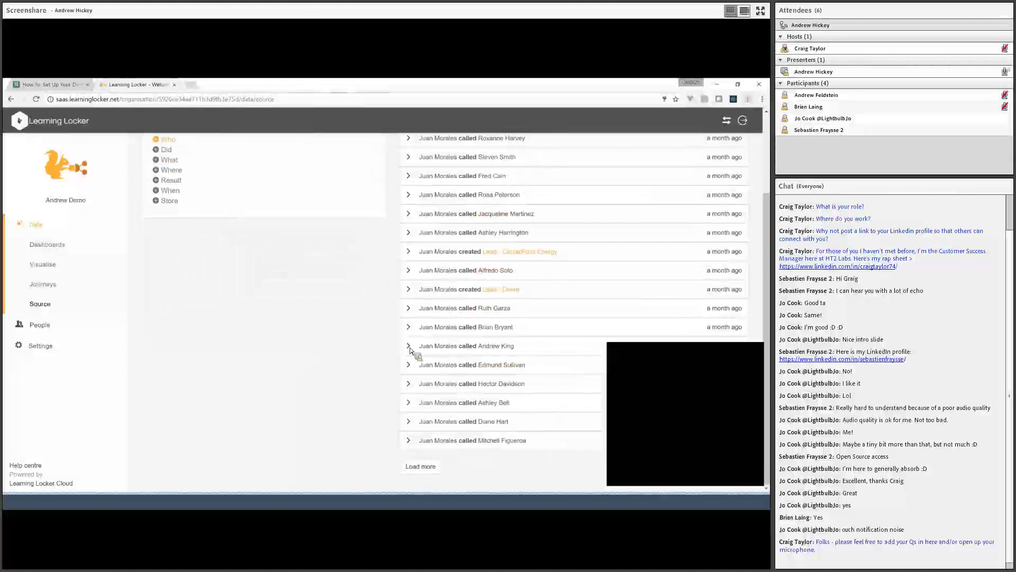
{"action": "scroll", "coordinate": [466, 339], "scroll_direction": "down", "scroll_amount": 4}
{"action": "scroll", "coordinate": [450, 432], "scroll_direction": "up", "scroll_amount": 6}
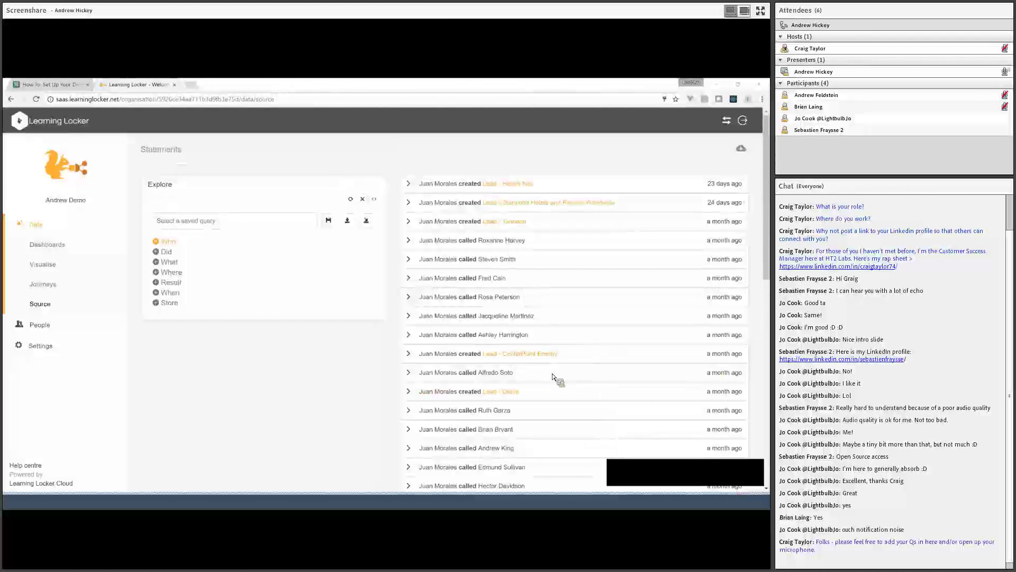
- Inspect the Who criterion of the statement query, then remove the selected person and collapse it
{"action": "left_click", "coordinate": [168, 241]}
{"action": "left_click", "coordinate": [220, 268]}
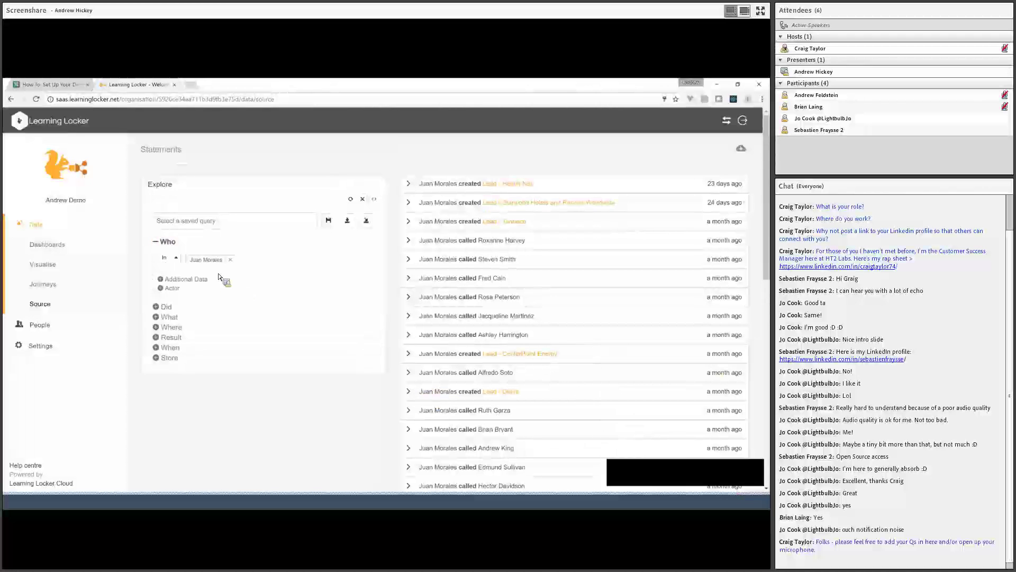
{"action": "left_click", "coordinate": [173, 246]}
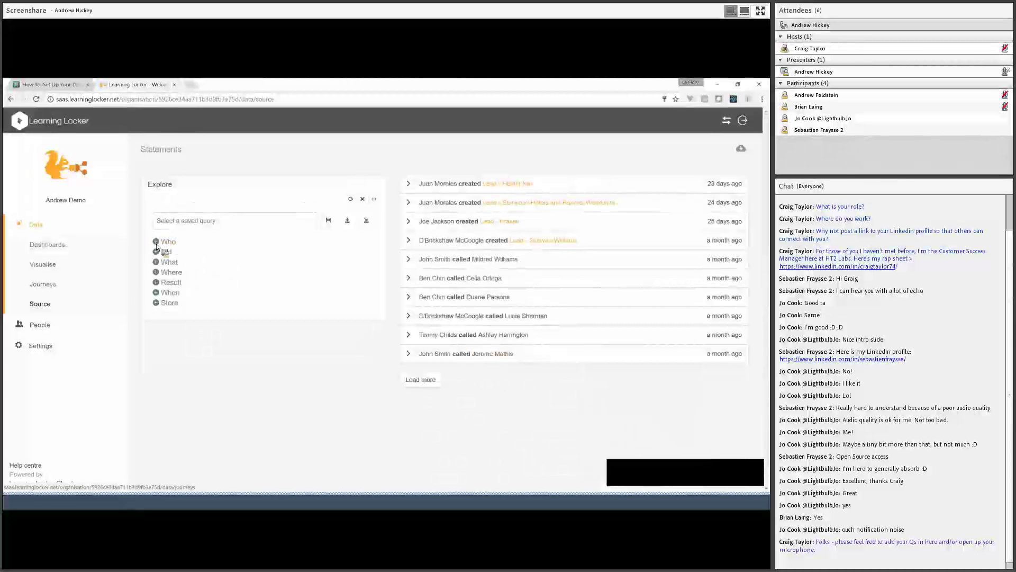
- Go to the Visualise page and examine the "Made 10 calls" visualisation, then collapse it
{"action": "left_click", "coordinate": [53, 265]}
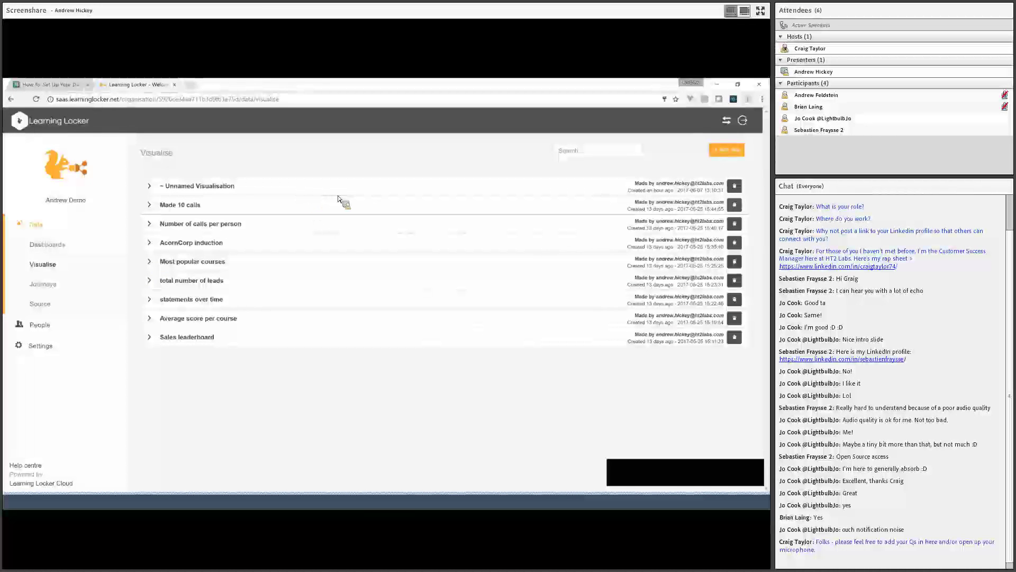
{"action": "left_click", "coordinate": [257, 209]}
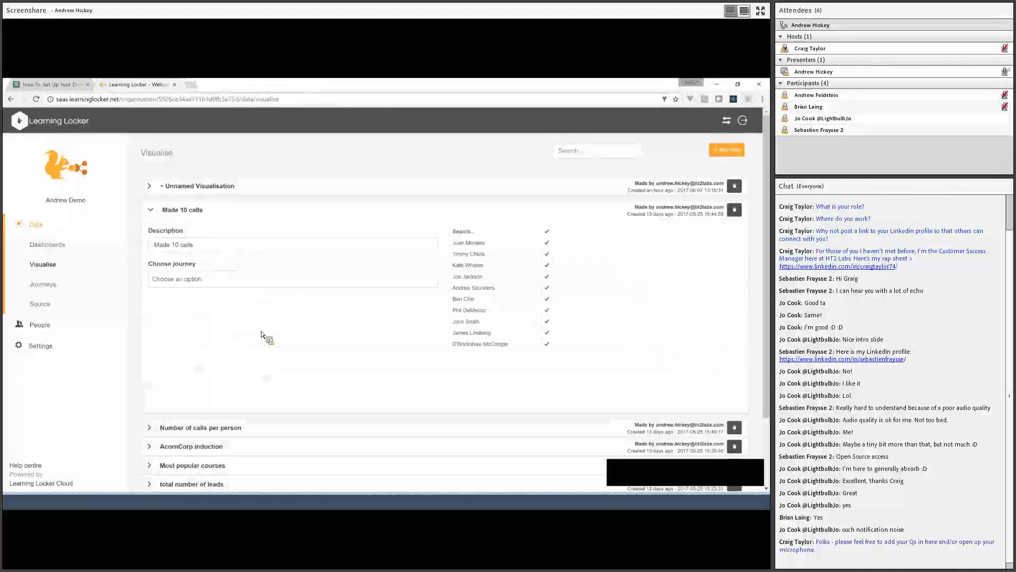
{"action": "left_click", "coordinate": [232, 211]}
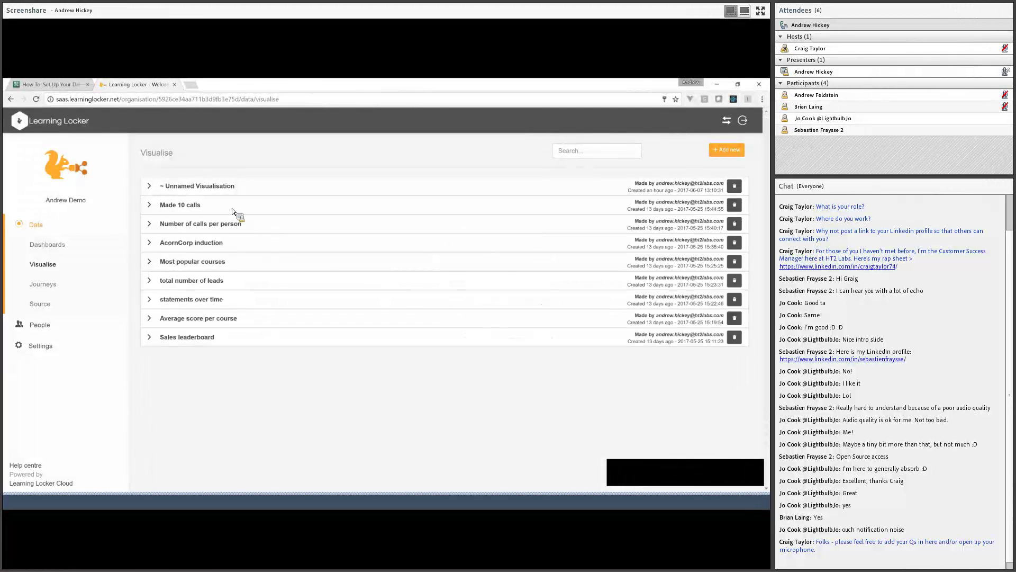
- Examine the bar chart of the "Number of calls per person" visualisation, then return to the collapsed list
{"action": "left_click", "coordinate": [235, 224]}
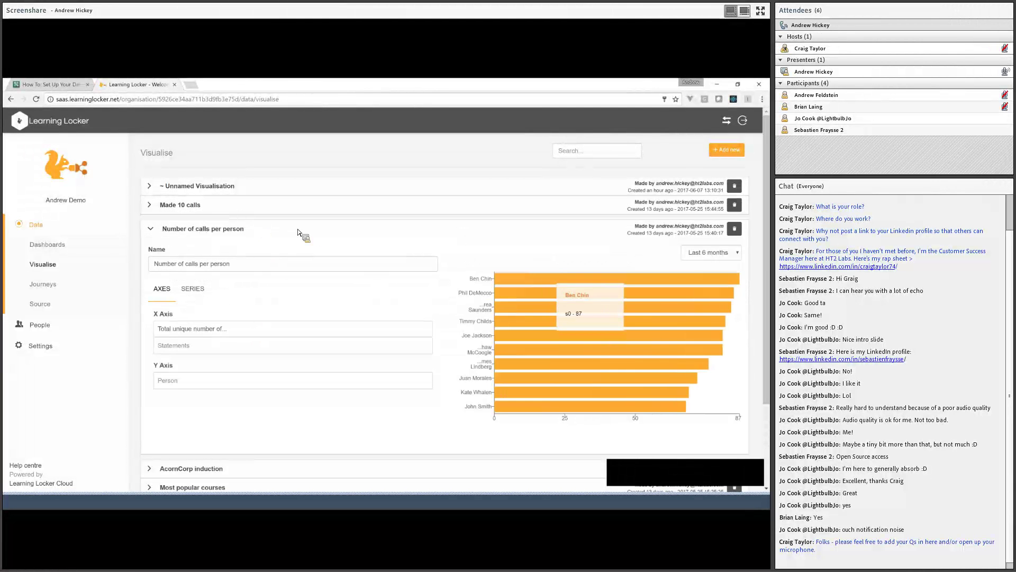
{"action": "scroll", "coordinate": [374, 245], "scroll_direction": "down", "scroll_amount": 1}
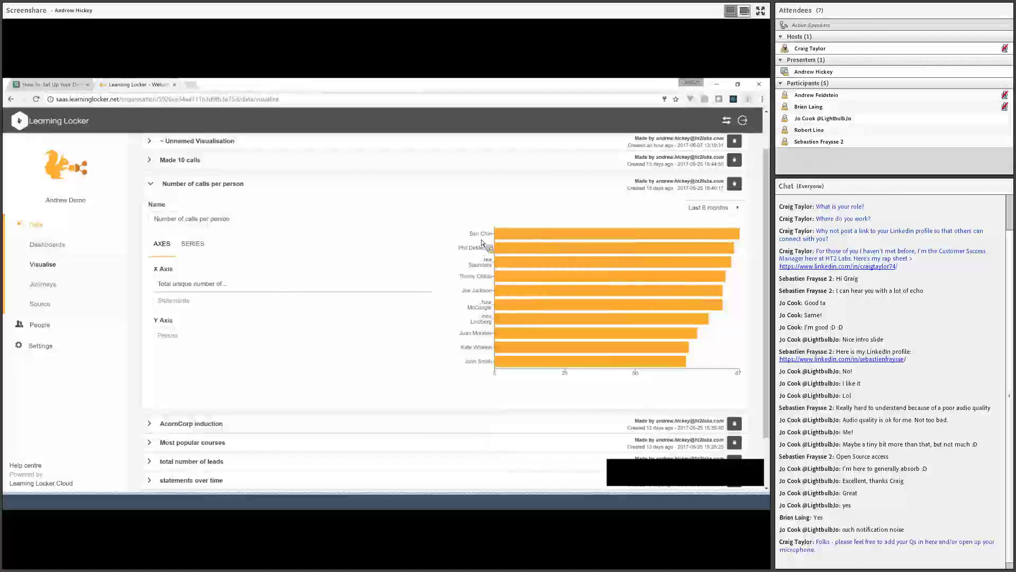
{"action": "key", "text": "F5"}
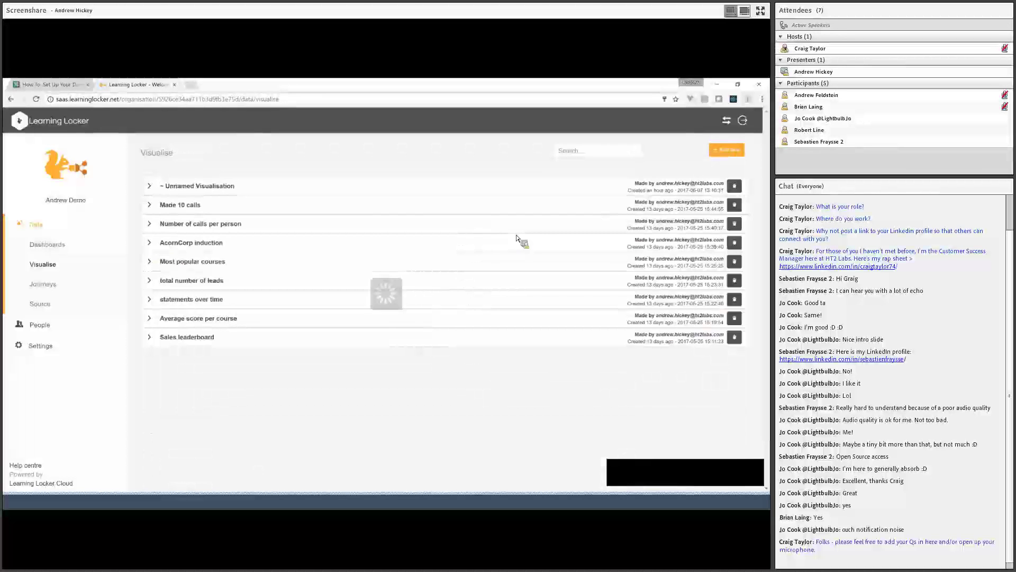
- Examine the pie chart of the "Most popular courses" visualisation, then collapse it
{"action": "left_click", "coordinate": [249, 245]}
{"action": "left_click", "coordinate": [243, 252]}
{"action": "left_click", "coordinate": [239, 254]}
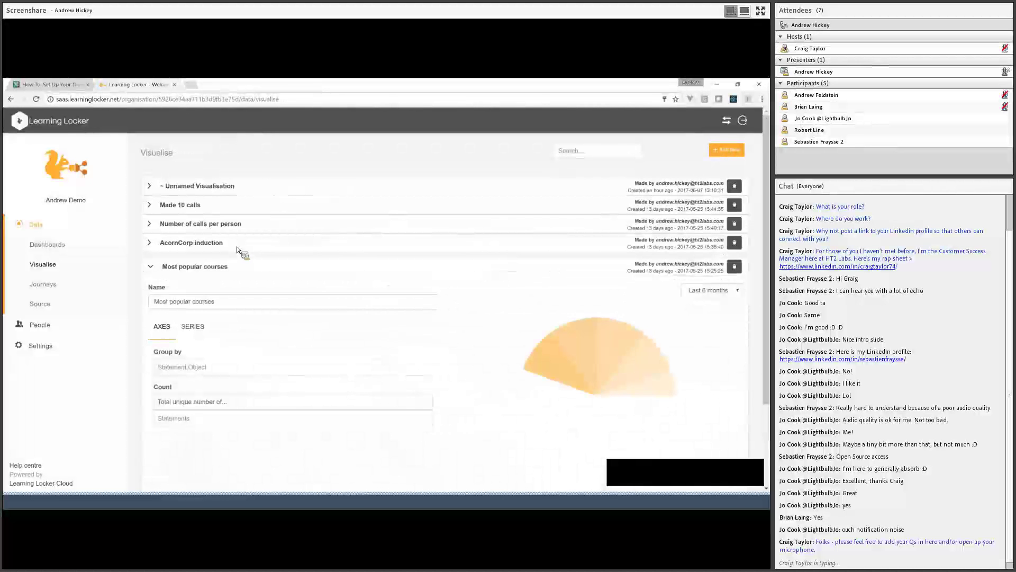
{"action": "scroll", "coordinate": [324, 277], "scroll_direction": "down", "scroll_amount": 2}
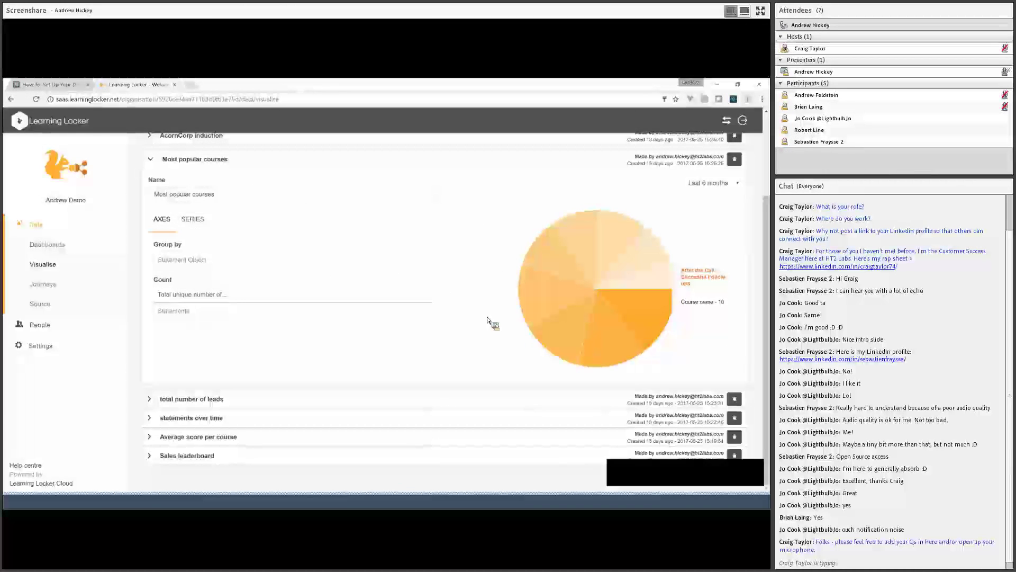
{"action": "left_click", "coordinate": [317, 159]}
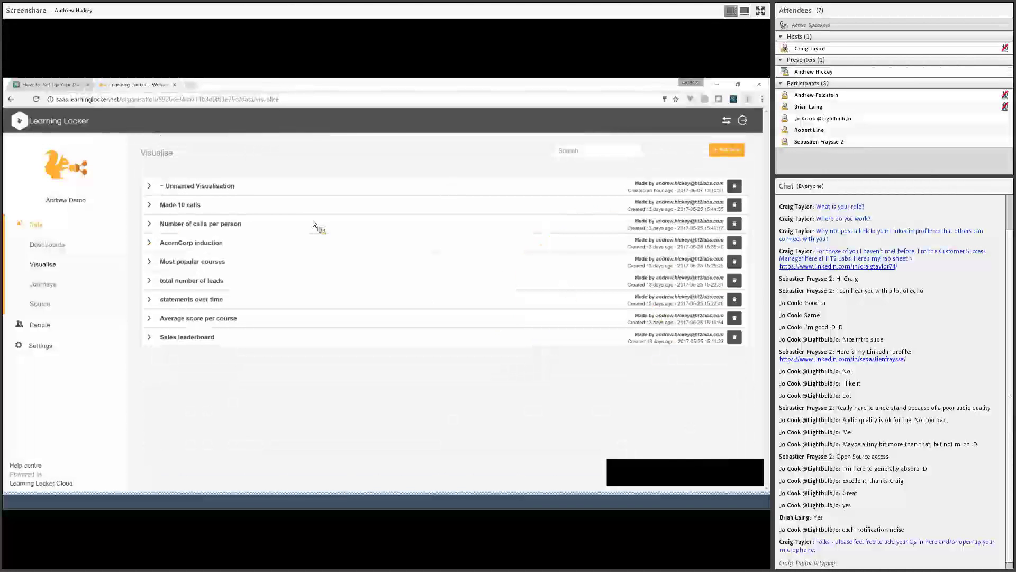
- Examine the "Average score per course" and "Sales leaderboard" visualisations in turn, collapsing each one
{"action": "left_click", "coordinate": [241, 318]}
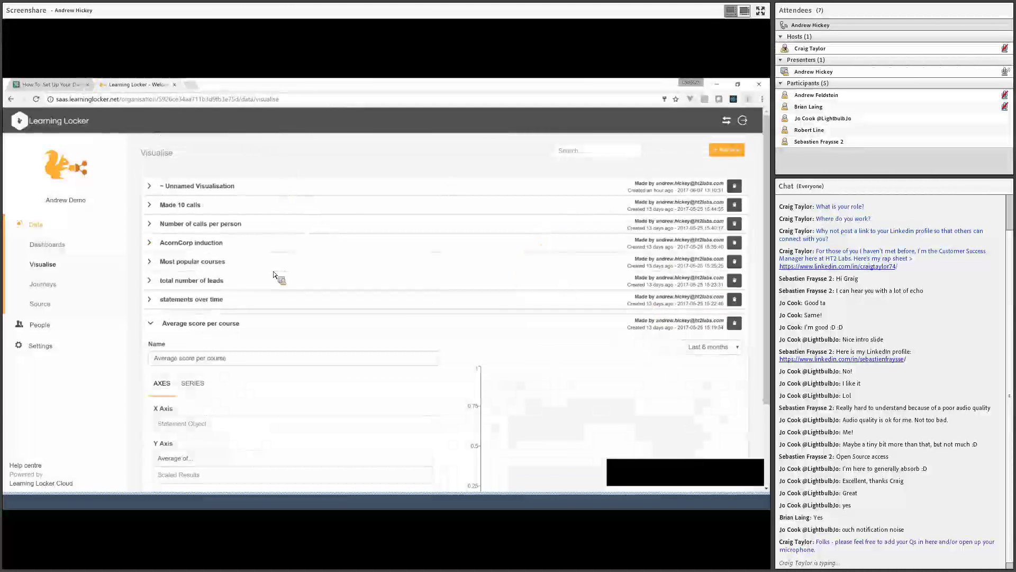
{"action": "scroll", "coordinate": [239, 320], "scroll_direction": "down", "scroll_amount": 2}
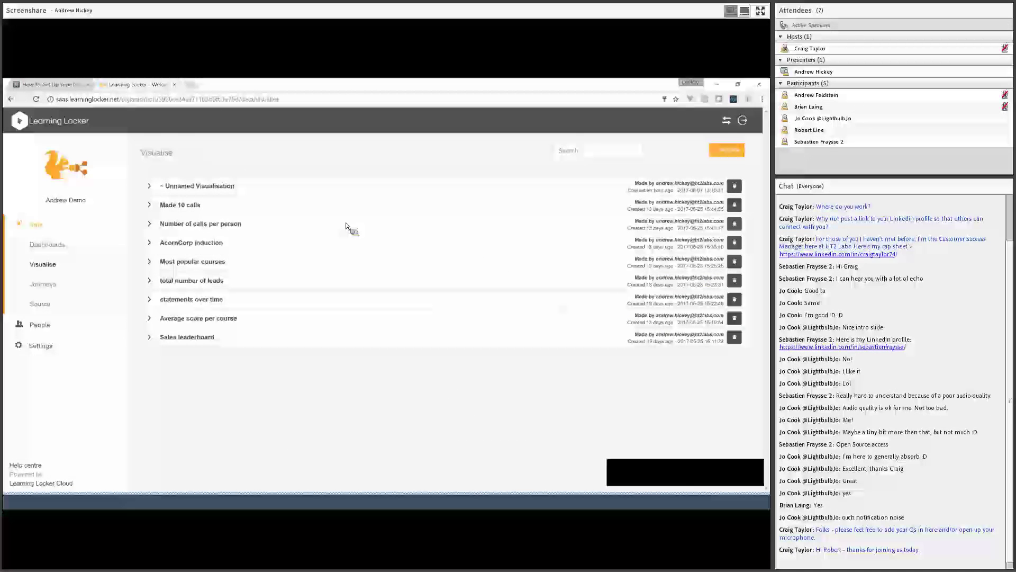
{"action": "left_click", "coordinate": [238, 337]}
{"action": "scroll", "coordinate": [286, 297], "scroll_direction": "down", "scroll_amount": 2}
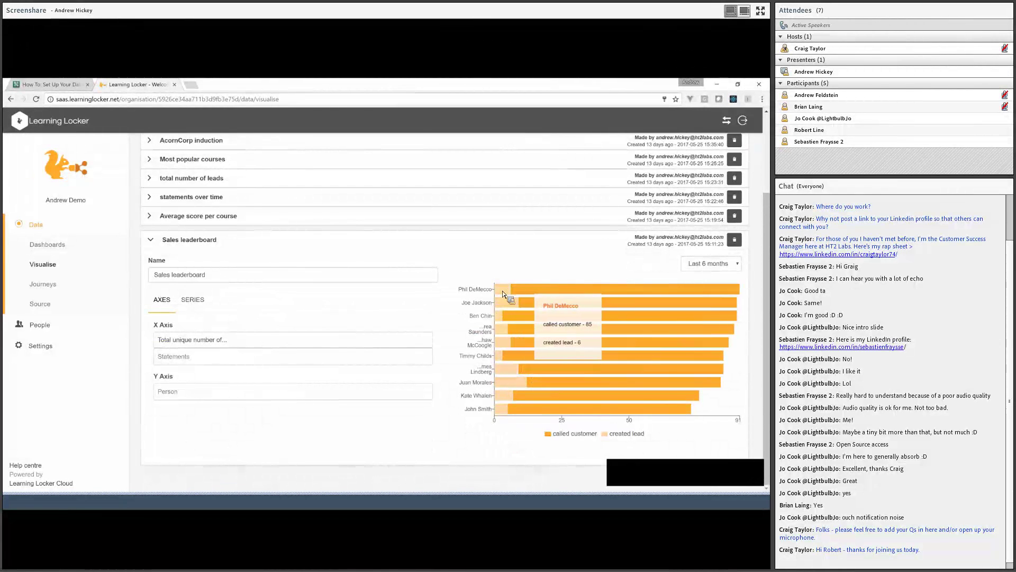
{"action": "left_click", "coordinate": [523, 285]}
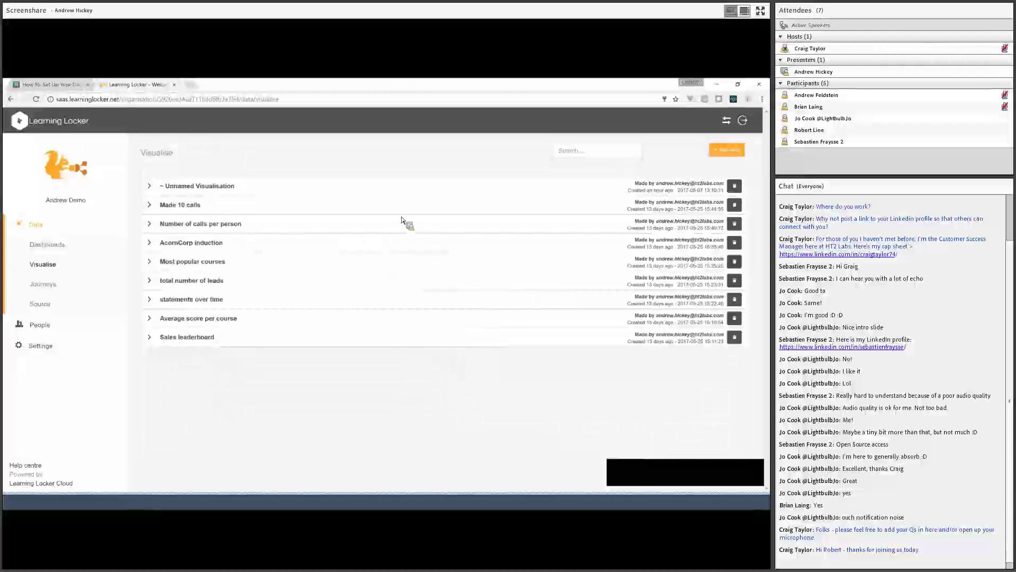
- Expand the unnamed visualisation and label its X axis "Leads created"
{"action": "left_click", "coordinate": [353, 188]}
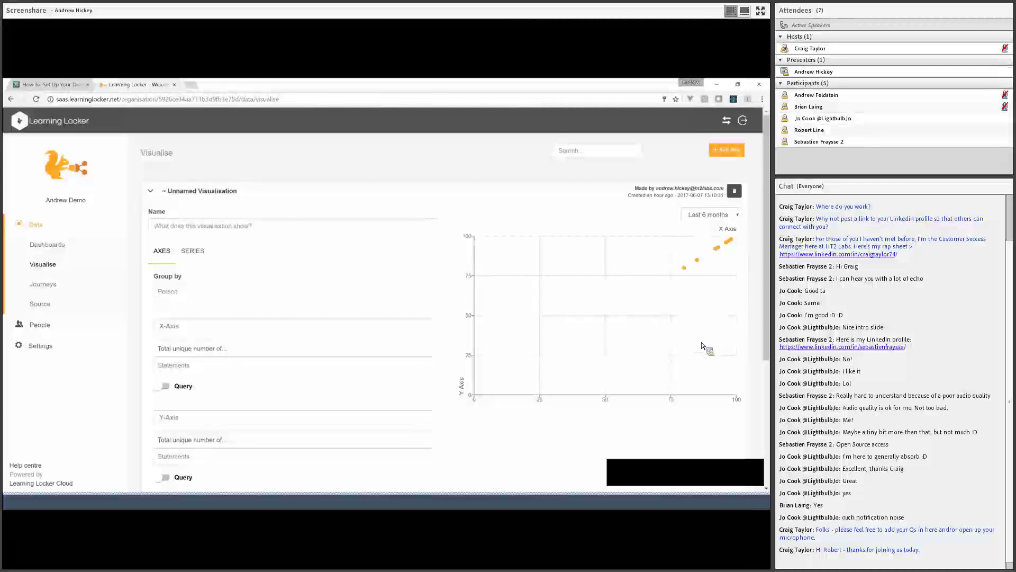
{"action": "scroll", "coordinate": [461, 338], "scroll_direction": "down", "scroll_amount": 1}
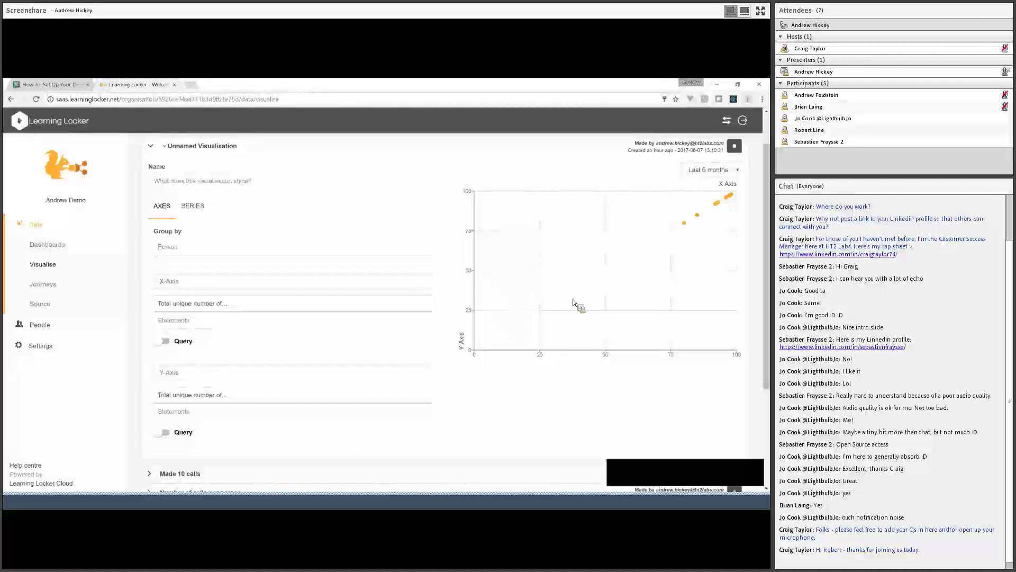
{"action": "mouse_move", "coordinate": [678, 291]}
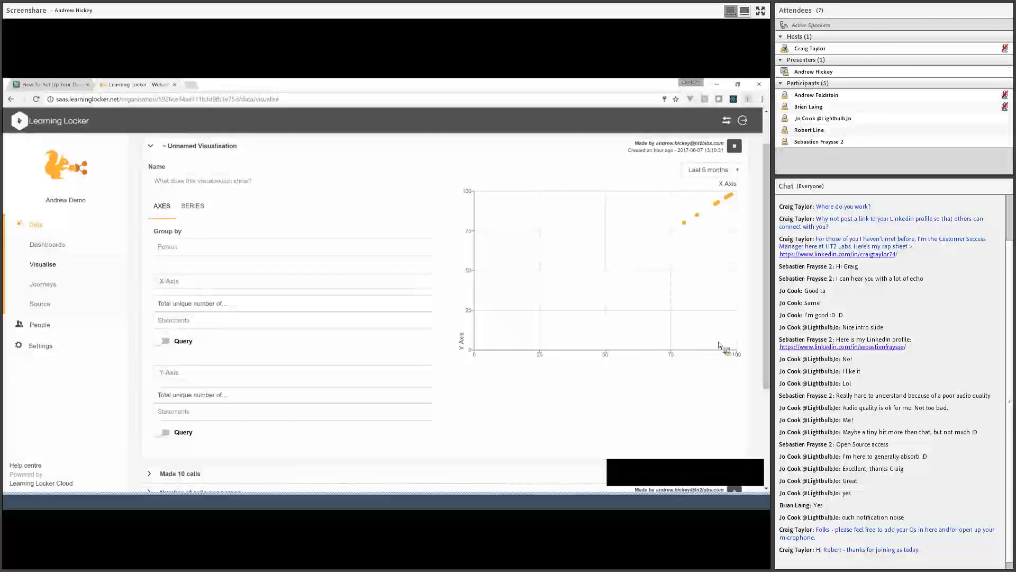
{"action": "type", "text": "Leads created"}
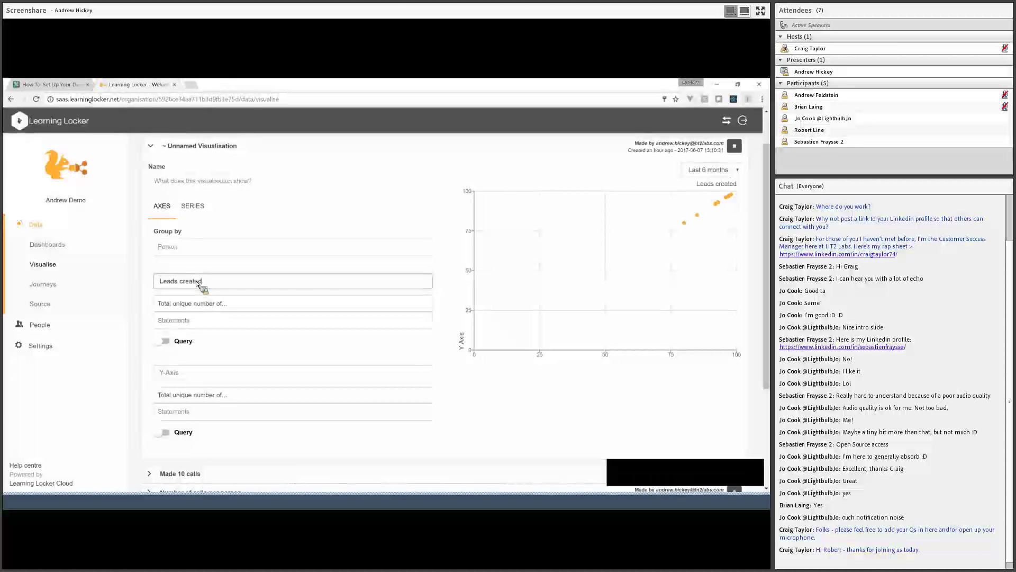
- Check the aggregation options for the "Leads created" axis and leave "Total unique number of..." selected
{"action": "left_click", "coordinate": [316, 299]}
{"action": "left_click", "coordinate": [263, 310]}
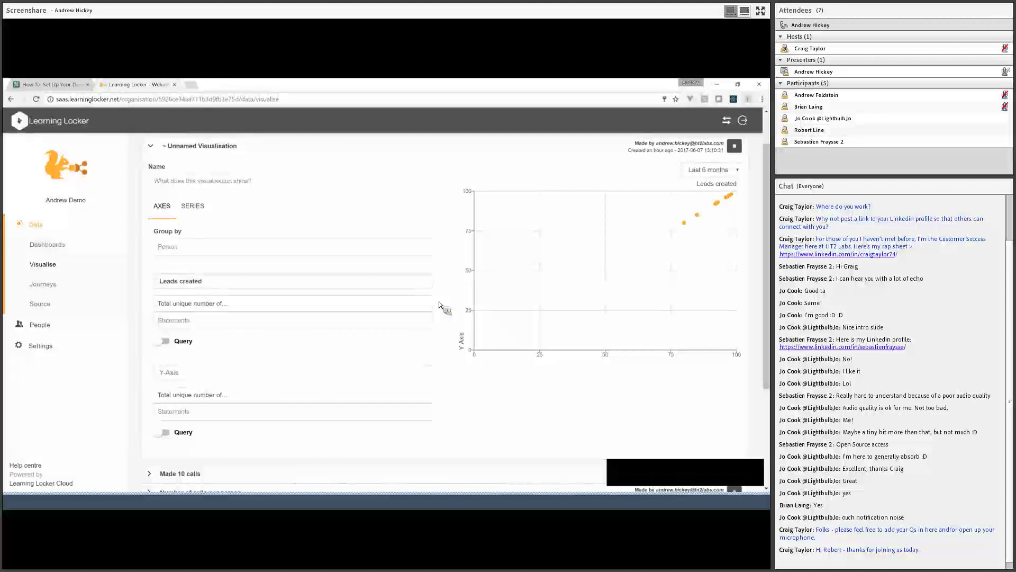
{"action": "left_click", "coordinate": [256, 306]}
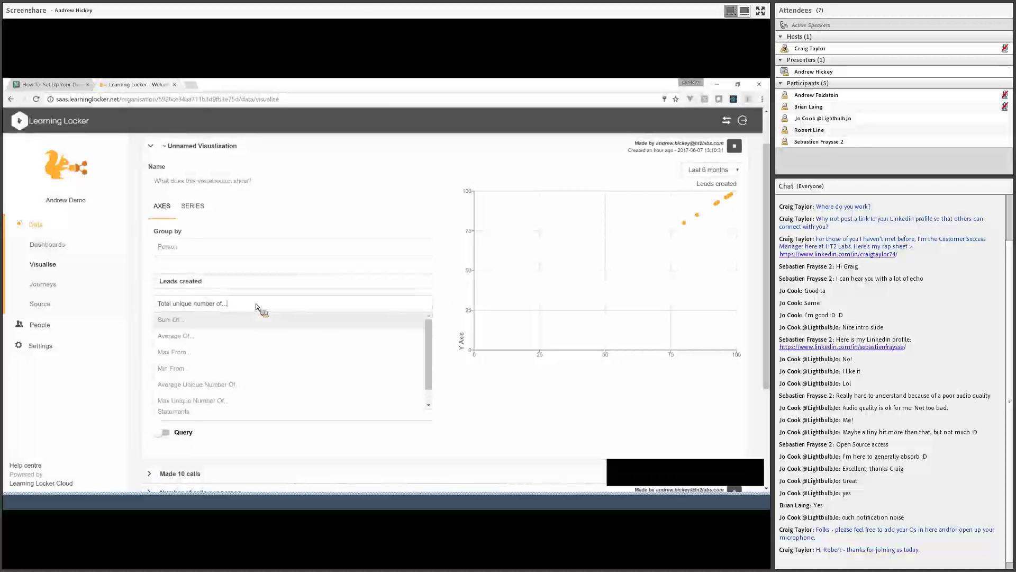
{"action": "left_click", "coordinate": [256, 307]}
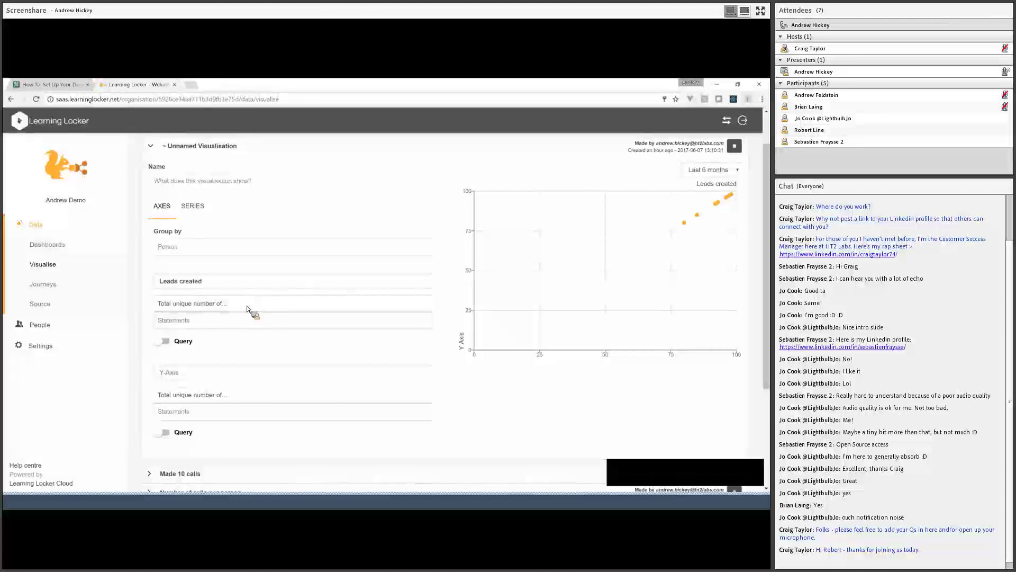
- Enable a query on the "Leads created" axis and restrict its Did criterion to "created"
{"action": "left_click", "coordinate": [183, 340]}
{"action": "scroll", "coordinate": [167, 347], "scroll_direction": "down", "scroll_amount": 2}
{"action": "left_click", "coordinate": [239, 344]}
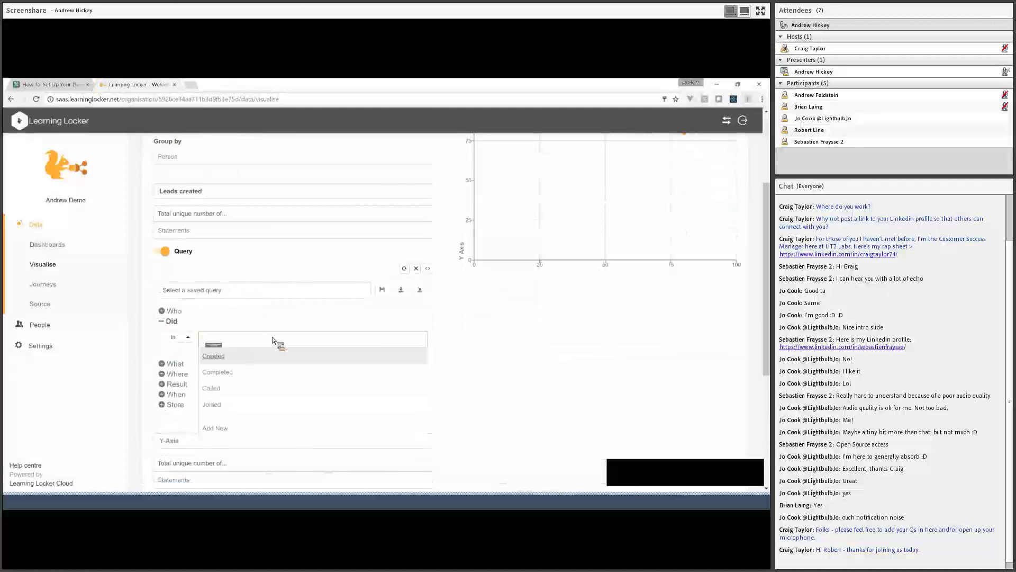
{"action": "left_click", "coordinate": [227, 356]}
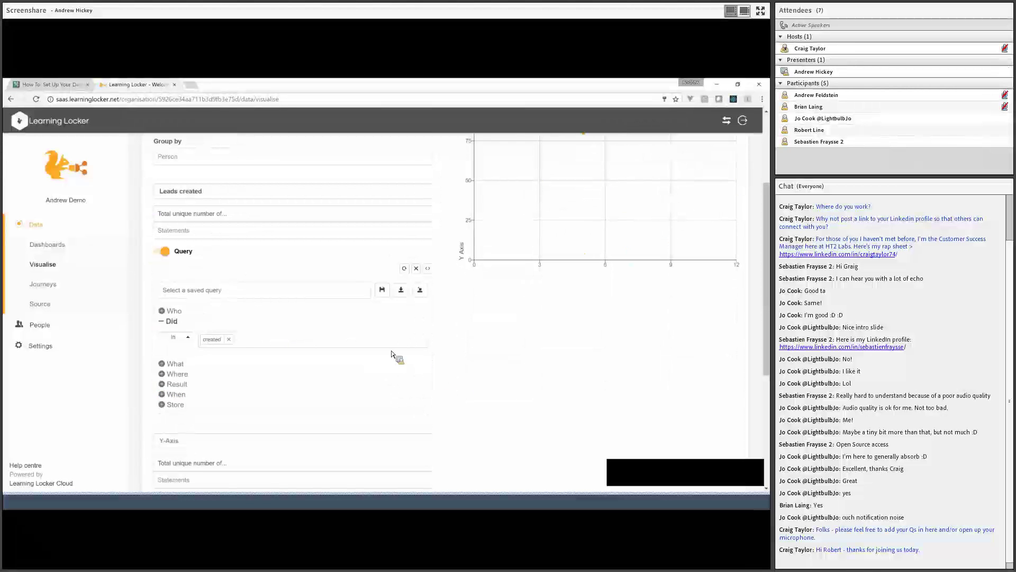
{"action": "scroll", "coordinate": [238, 296], "scroll_direction": "up", "scroll_amount": 2}
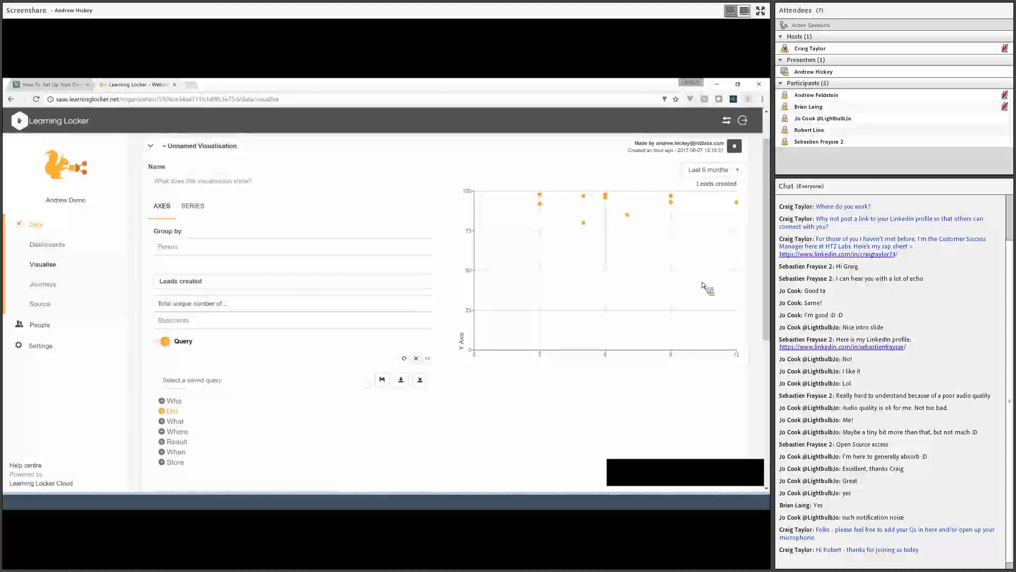
- Label the Y axis of the unnamed visualisation "Calls made"
{"action": "scroll", "coordinate": [609, 333], "scroll_direction": "down", "scroll_amount": 2}
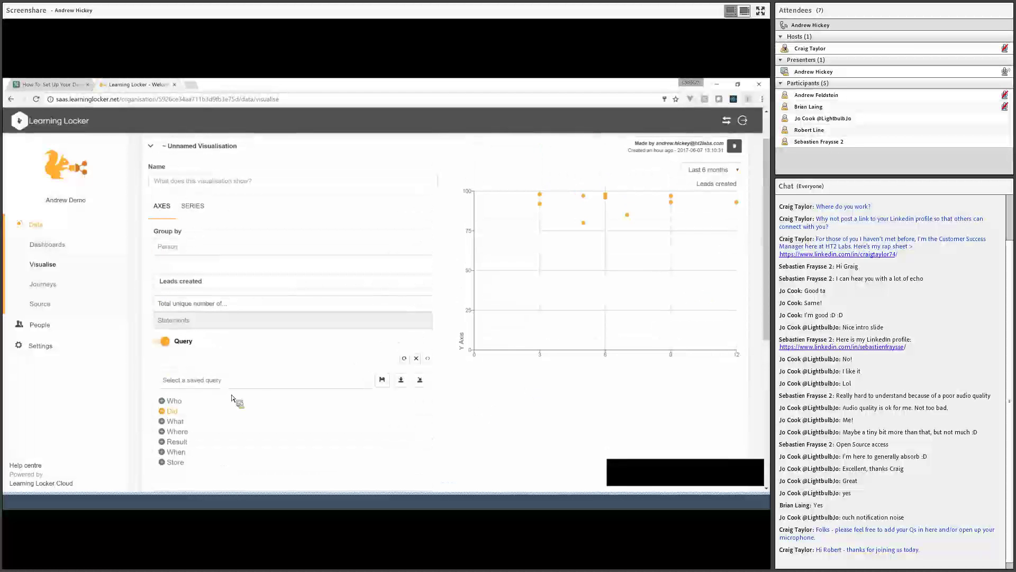
{"action": "scroll", "coordinate": [196, 326], "scroll_direction": "down", "scroll_amount": 2}
{"action": "scroll", "coordinate": [196, 327], "scroll_direction": "down", "scroll_amount": 1}
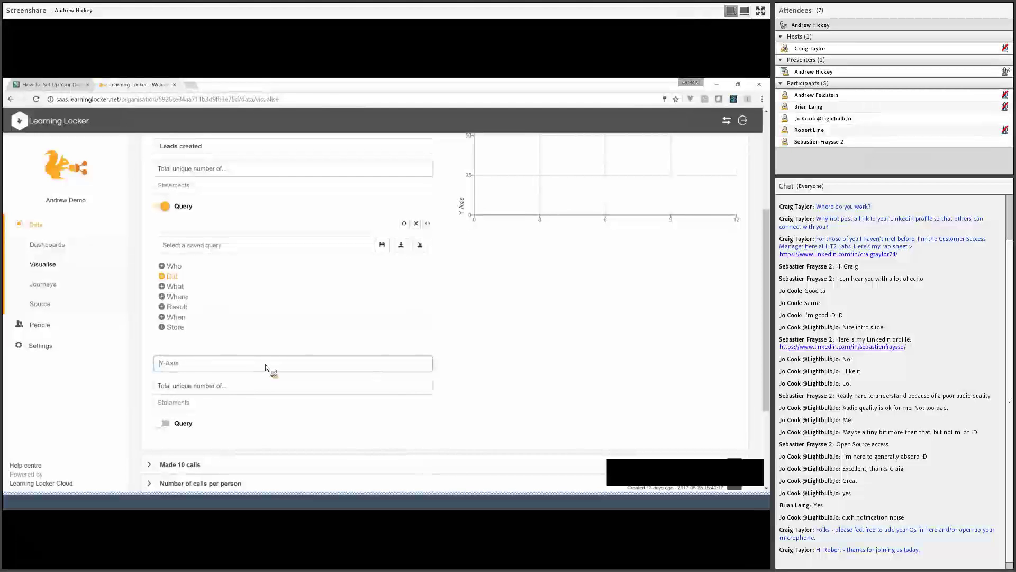
{"action": "type", "text": "Calls made"}
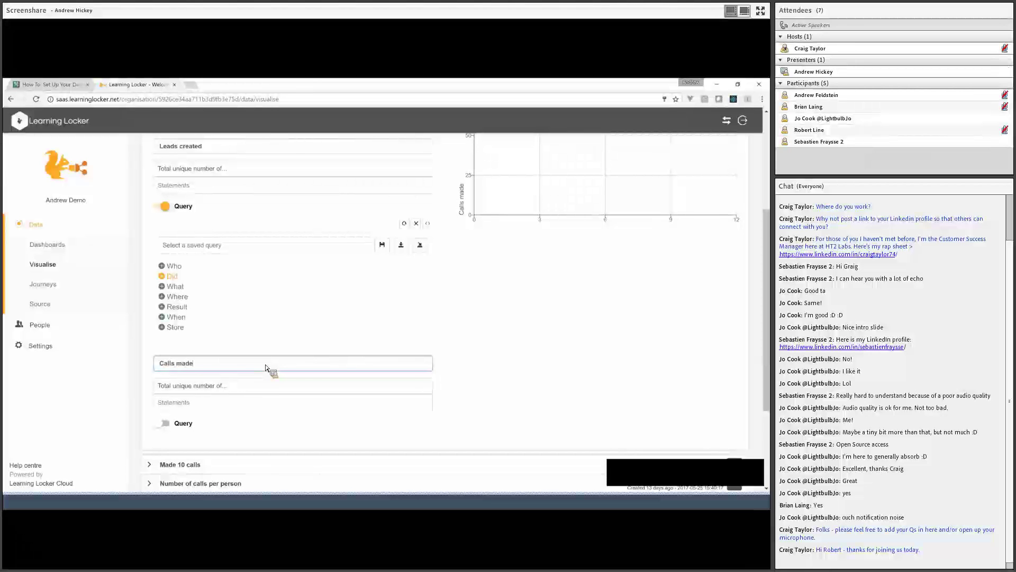
{"action": "left_click", "coordinate": [411, 342]}
- Enable a query on the "Calls made" axis and restrict its Did criterion to "called"
{"action": "scroll", "coordinate": [405, 328], "scroll_direction": "down", "scroll_amount": 1}
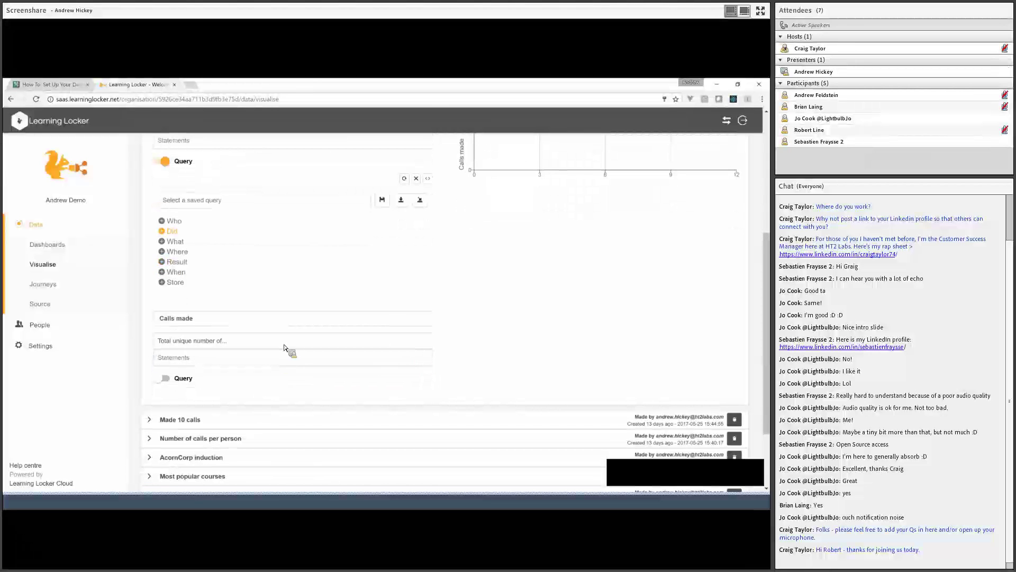
{"action": "left_click", "coordinate": [183, 378]}
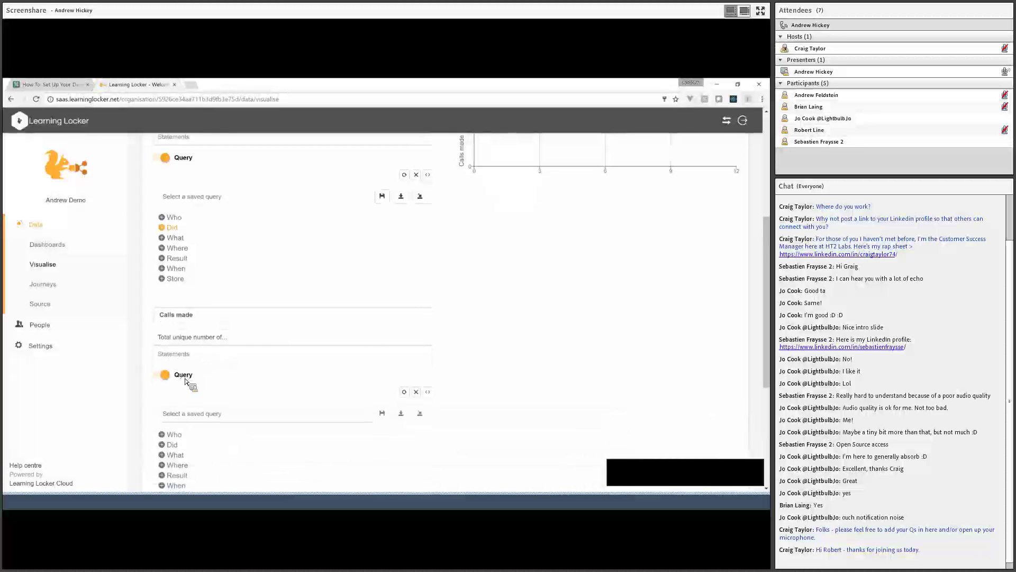
{"action": "scroll", "coordinate": [185, 380], "scroll_direction": "down", "scroll_amount": 2}
{"action": "left_click", "coordinate": [170, 358]}
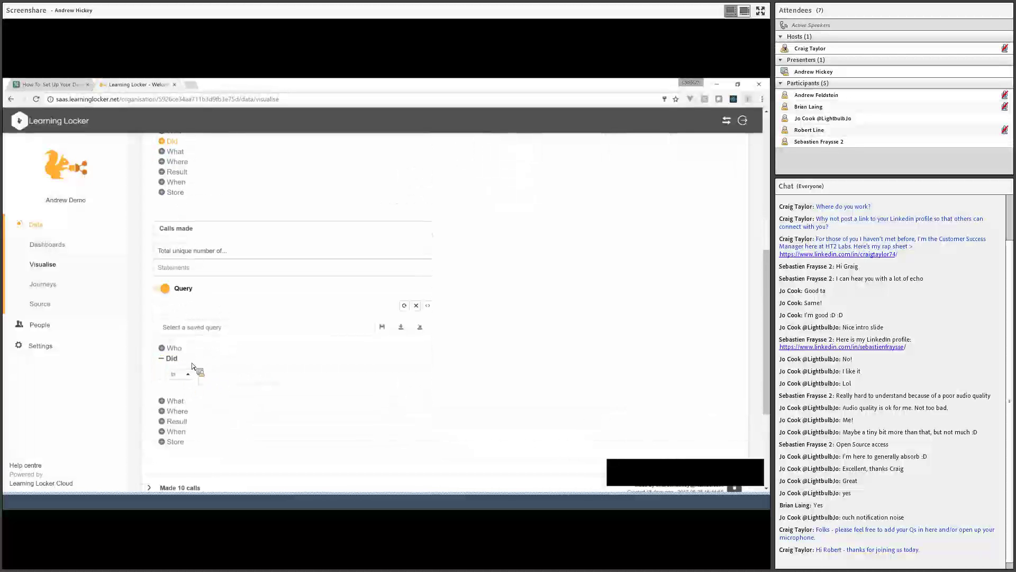
{"action": "left_click", "coordinate": [182, 290]}
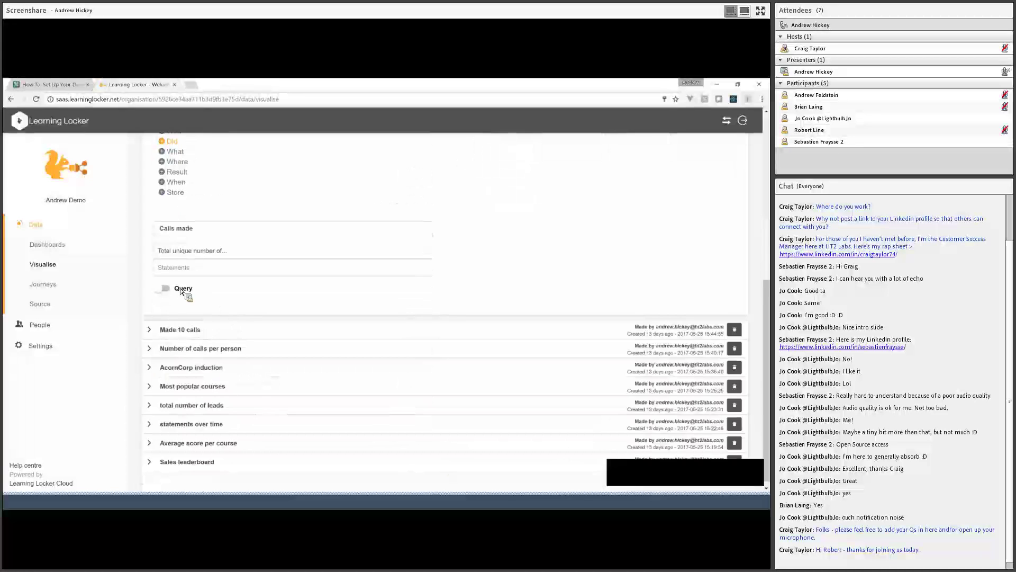
{"action": "left_click", "coordinate": [181, 291]}
{"action": "left_click", "coordinate": [228, 377]}
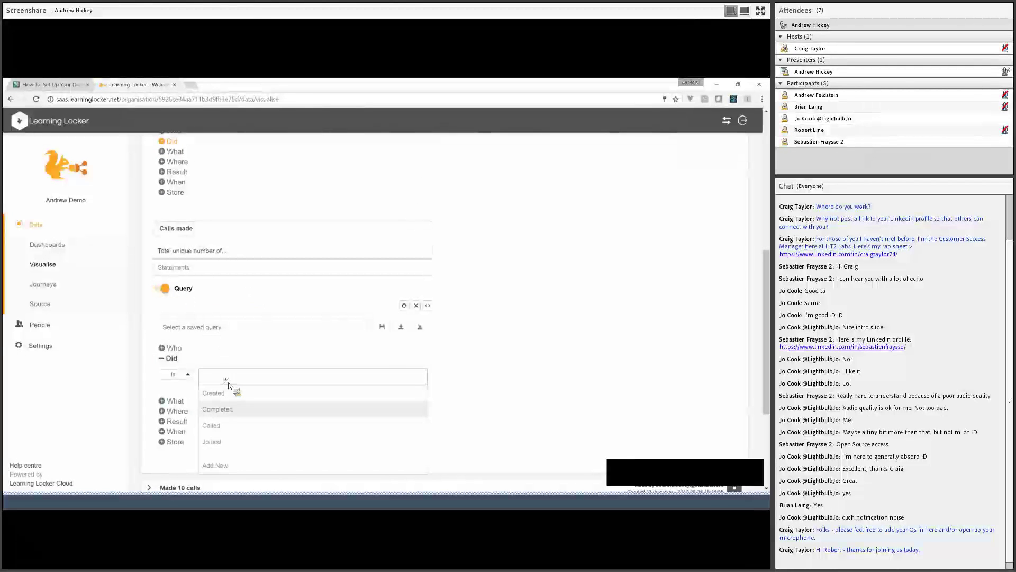
{"action": "left_click", "coordinate": [235, 425]}
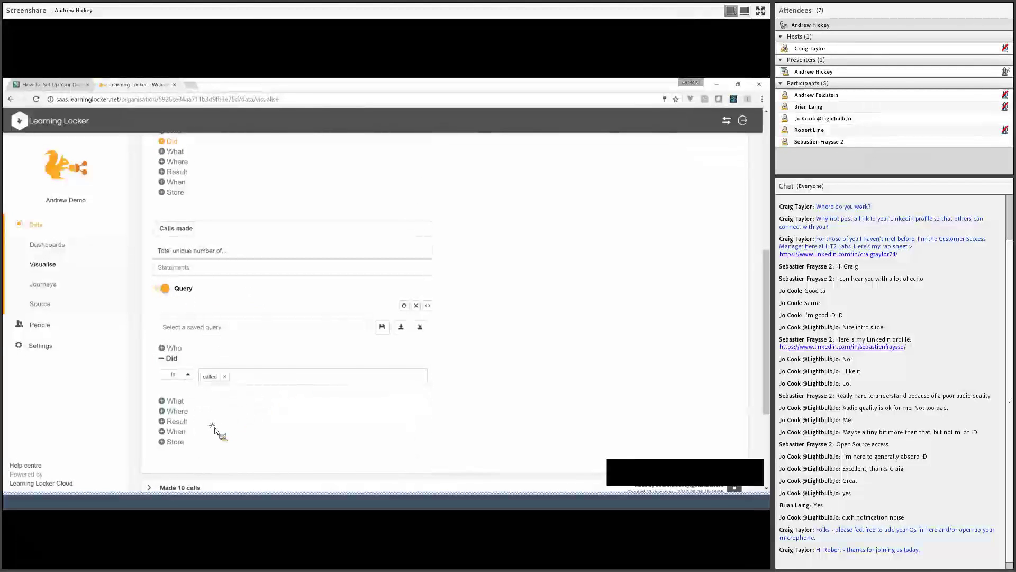
- Examine individual people's points on the scatter chart of leads created against calls made
{"action": "scroll", "coordinate": [534, 422], "scroll_direction": "up", "scroll_amount": 1}
{"action": "scroll", "coordinate": [534, 422], "scroll_direction": "up", "scroll_amount": 4}
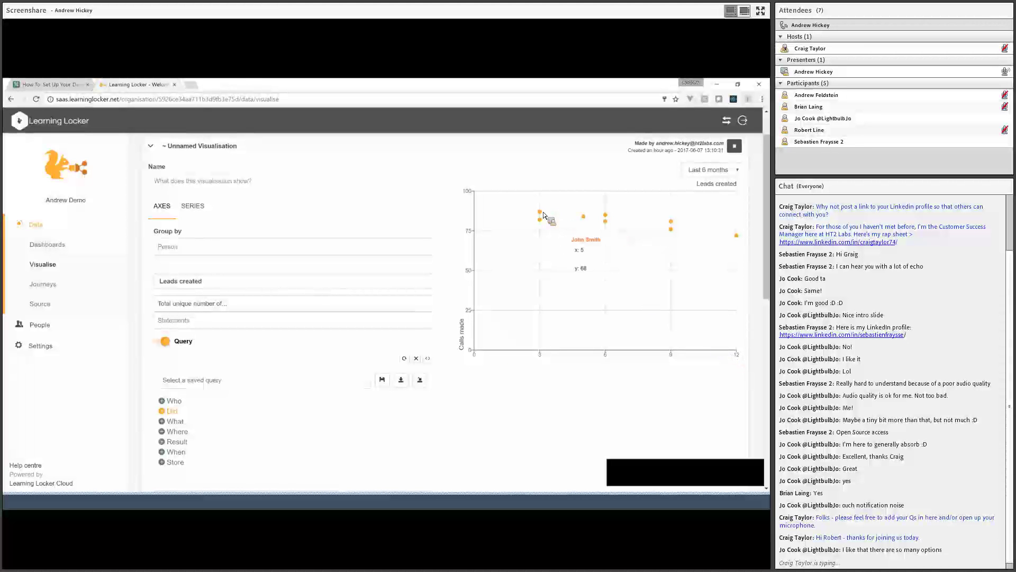
{"action": "mouse_move", "coordinate": [733, 241]}
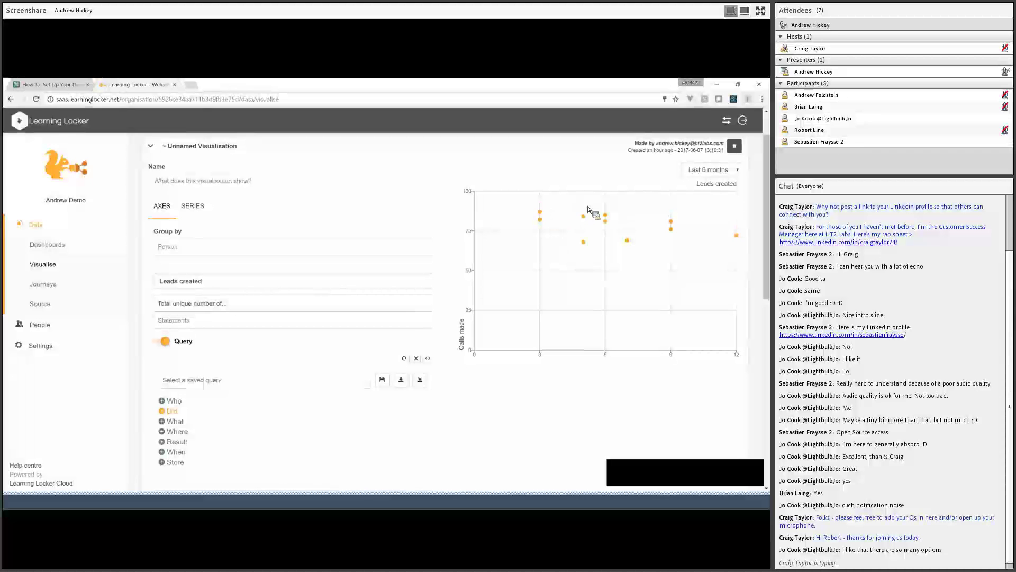
{"action": "scroll", "coordinate": [569, 226], "scroll_direction": "down", "scroll_amount": 1}
{"action": "scroll", "coordinate": [569, 226], "scroll_direction": "up", "scroll_amount": 1}
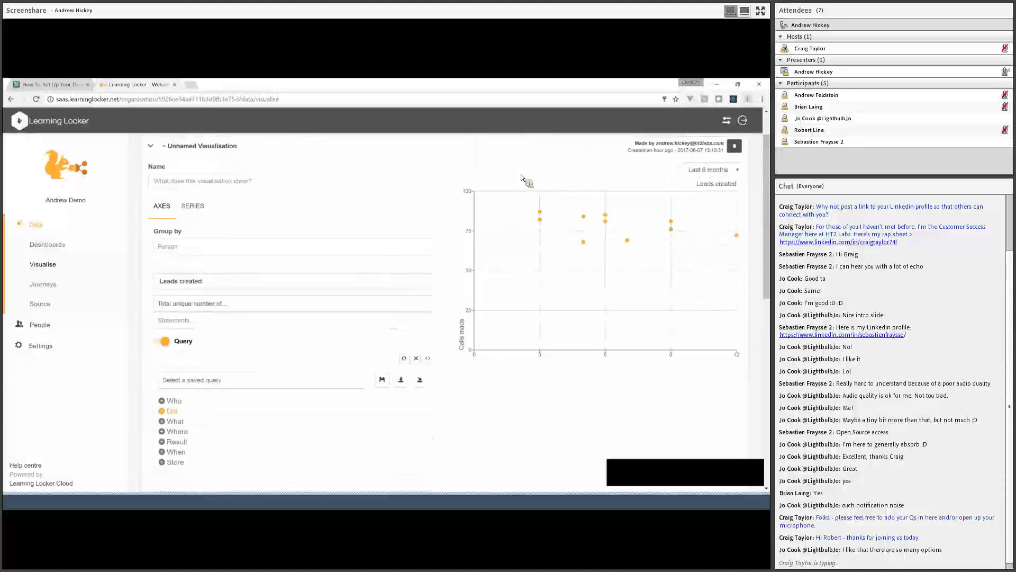
- Add a second series query to the unnamed visualisation
{"action": "left_click", "coordinate": [193, 206]}
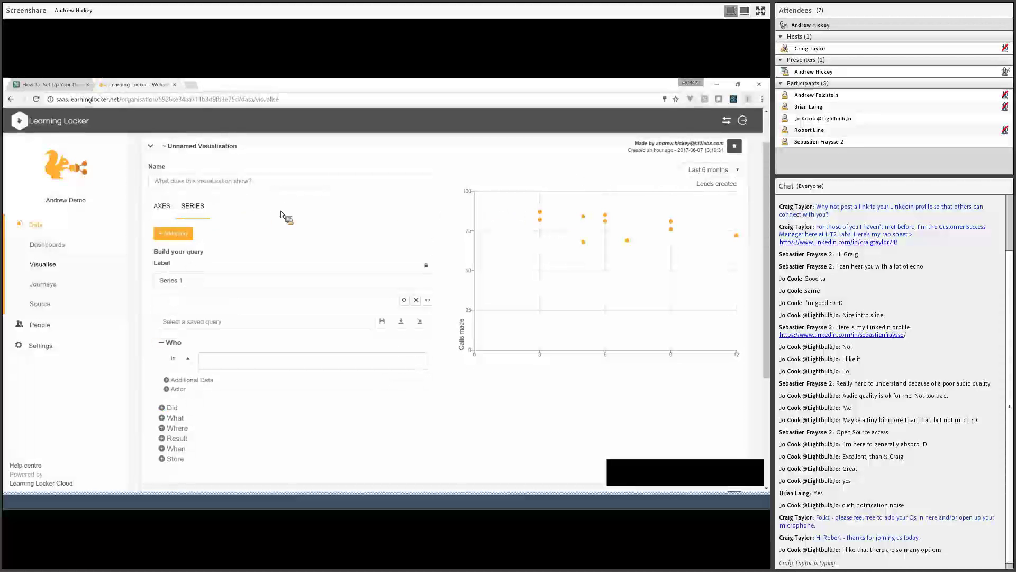
{"action": "scroll", "coordinate": [289, 217], "scroll_direction": "down", "scroll_amount": 1}
{"action": "scroll", "coordinate": [297, 218], "scroll_direction": "up", "scroll_amount": 1}
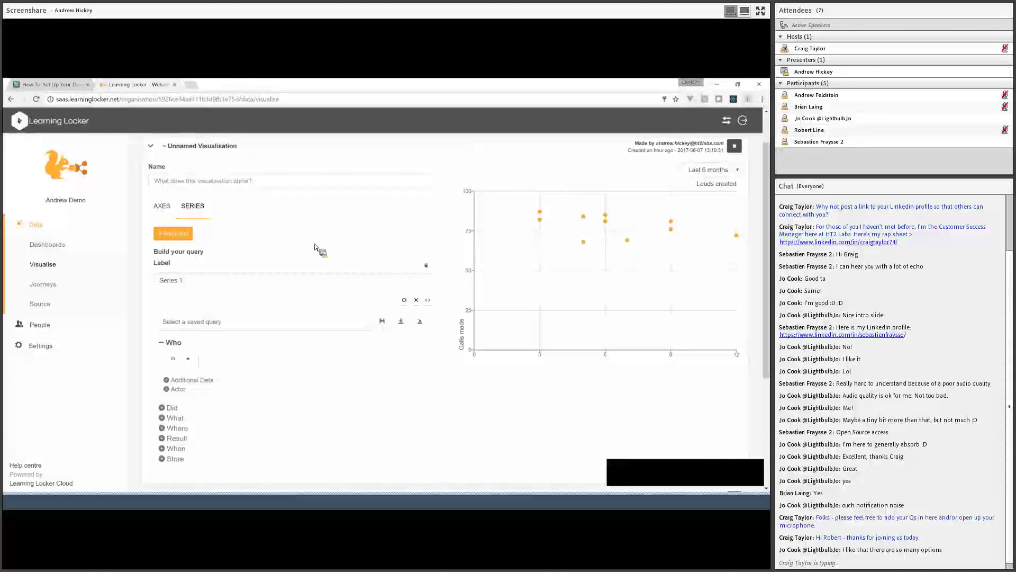
{"action": "scroll", "coordinate": [320, 253], "scroll_direction": "down", "scroll_amount": 3}
{"action": "scroll", "coordinate": [371, 286], "scroll_direction": "up", "scroll_amount": 2}
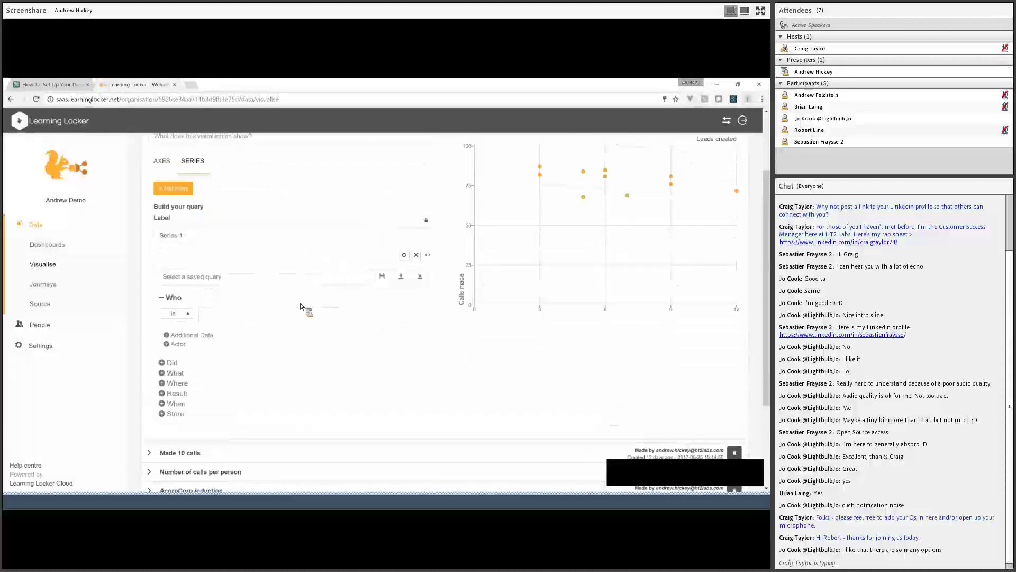
{"action": "left_click", "coordinate": [329, 313]}
{"action": "scroll", "coordinate": [327, 320], "scroll_direction": "up", "scroll_amount": 1}
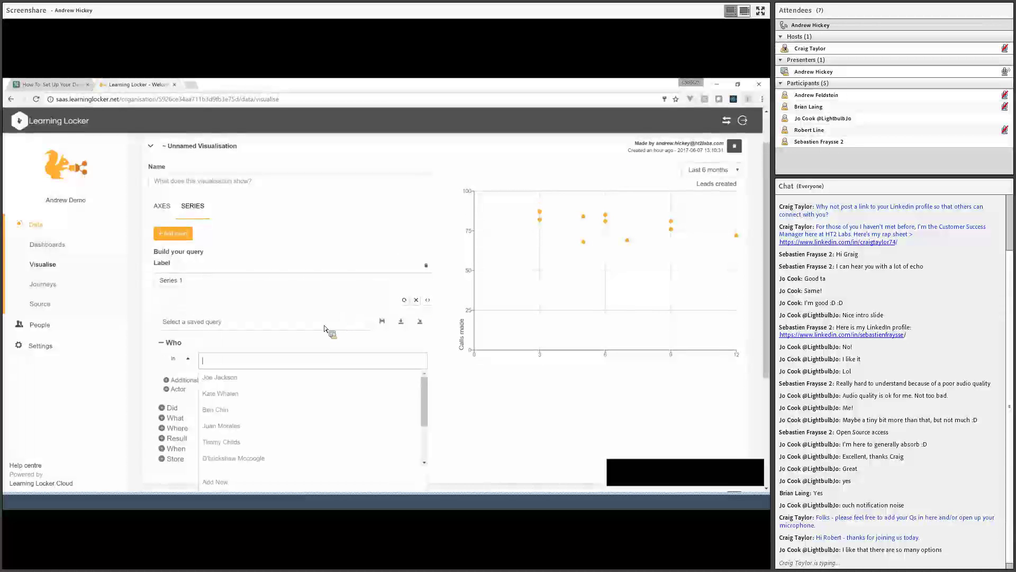
{"action": "left_click", "coordinate": [242, 404]}
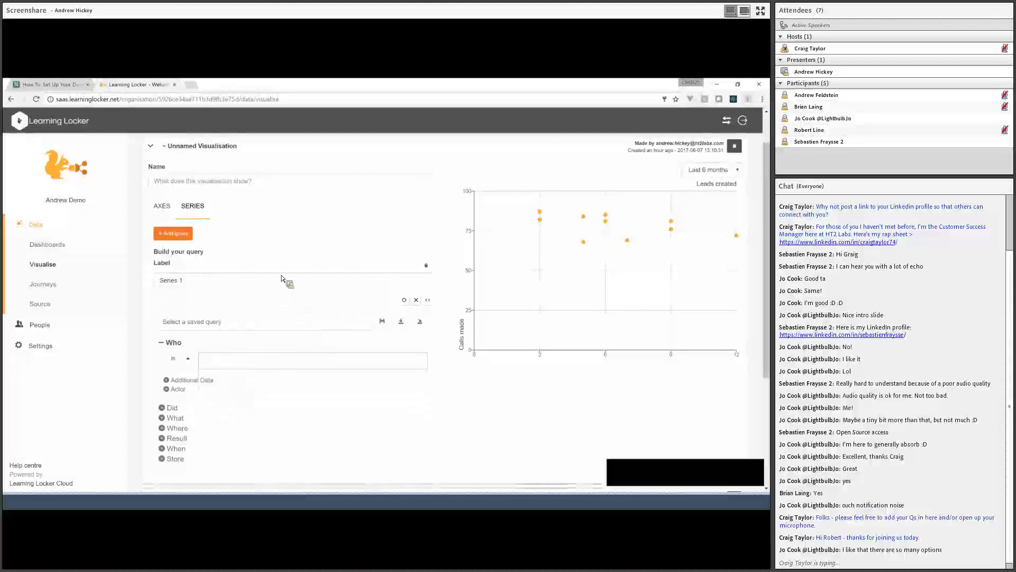
{"action": "left_click", "coordinate": [188, 238]}
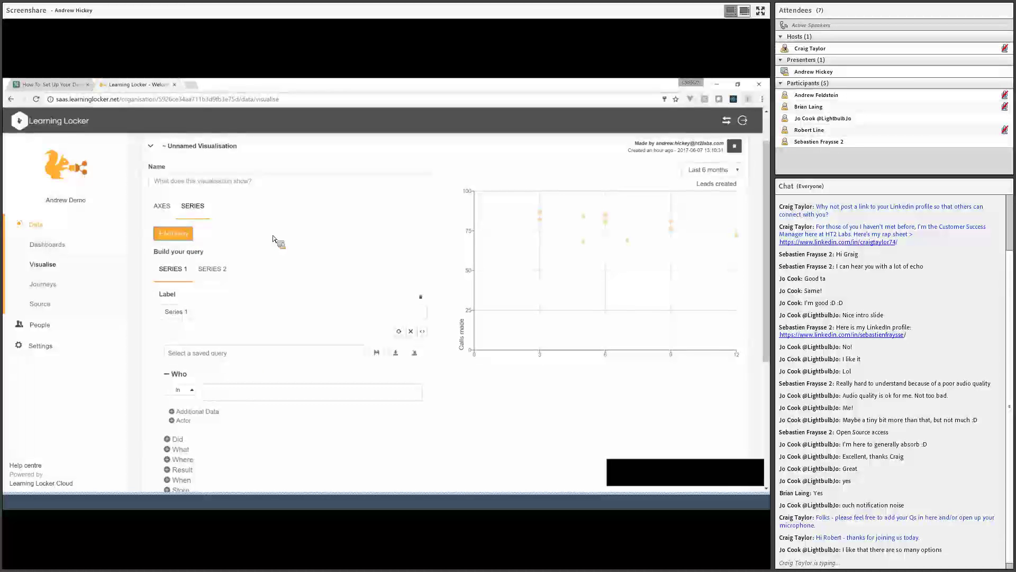
- Restrict the Who criterion of Series 1 to seven of the listed people
{"action": "scroll", "coordinate": [208, 286], "scroll_direction": "down", "scroll_amount": 2}
{"action": "left_click", "coordinate": [238, 333]}
{"action": "left_click", "coordinate": [254, 347]}
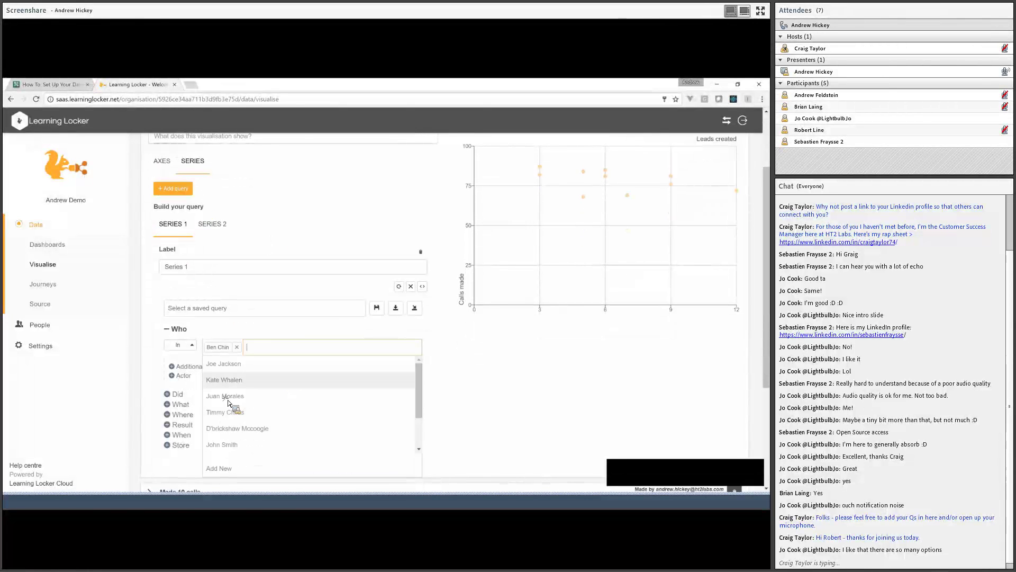
{"action": "left_click", "coordinate": [267, 363]}
{"action": "left_click", "coordinate": [227, 364]}
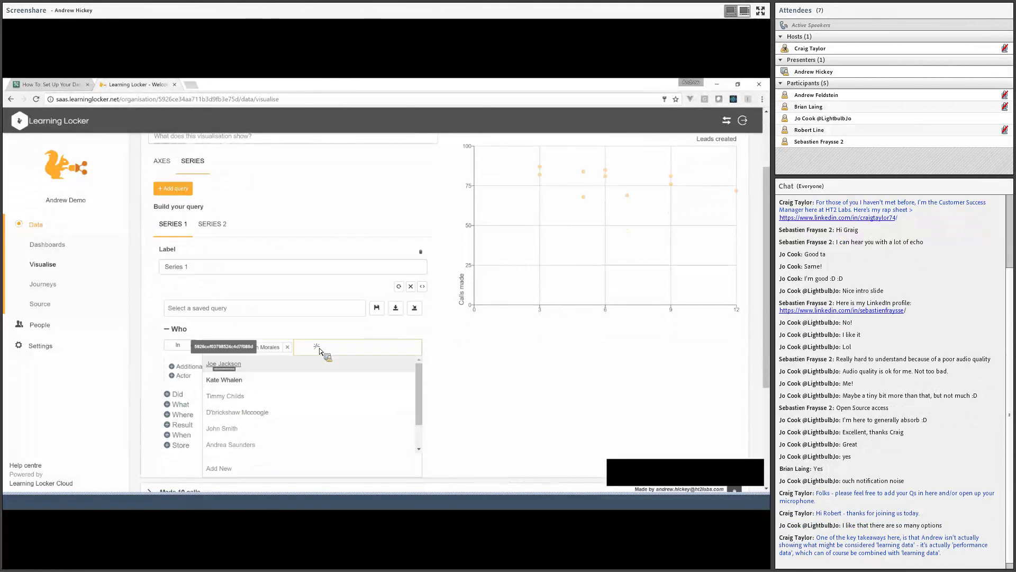
{"action": "left_click", "coordinate": [249, 408]}
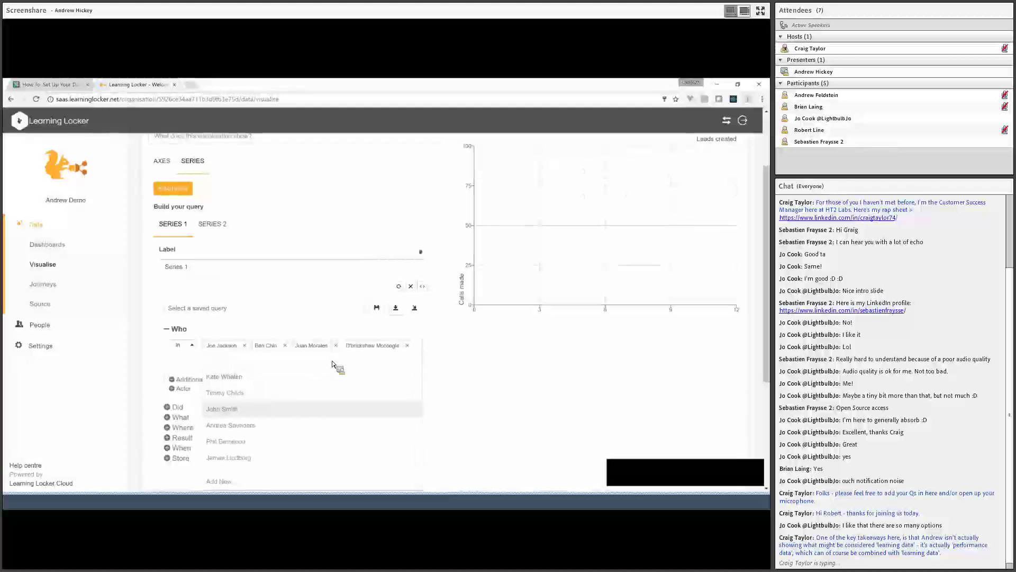
{"action": "left_click", "coordinate": [259, 408]}
{"action": "left_click", "coordinate": [246, 430]}
{"action": "left_click", "coordinate": [244, 428]}
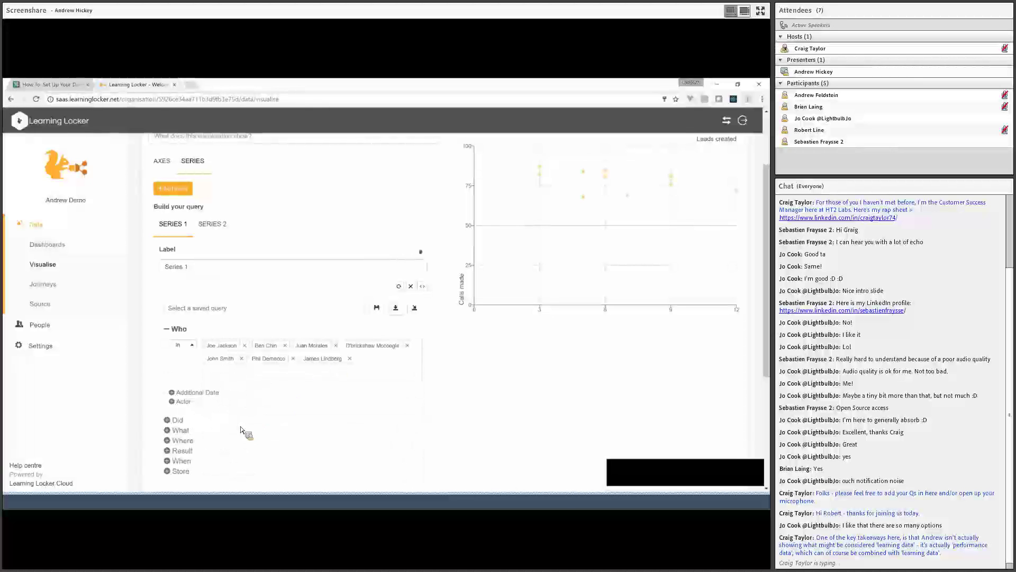
- Restrict the Who criterion of Series 2 to two people who are not in Series 1
{"action": "left_click", "coordinate": [218, 233]}
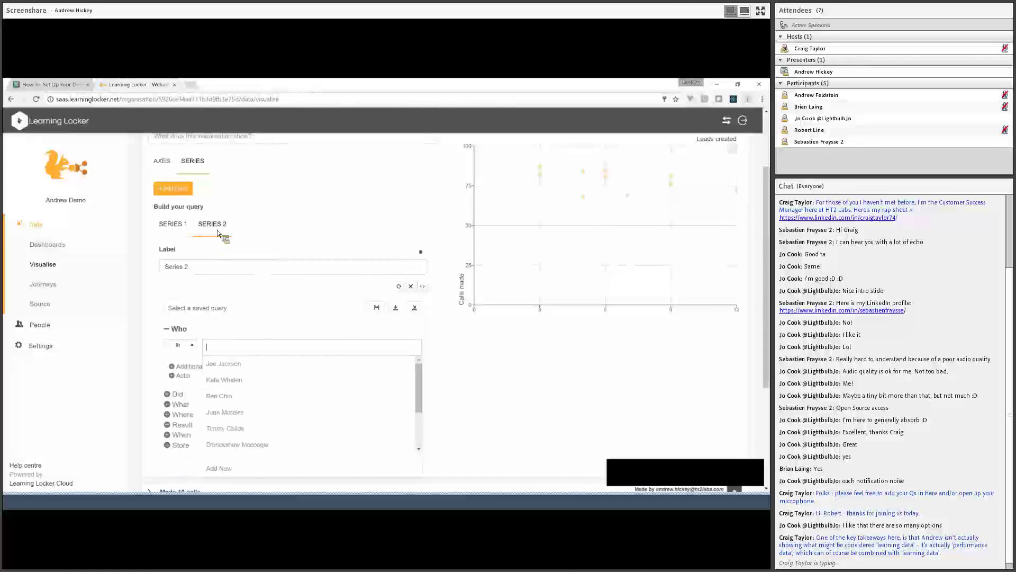
{"action": "left_click", "coordinate": [247, 429]}
{"action": "left_click", "coordinate": [271, 349]}
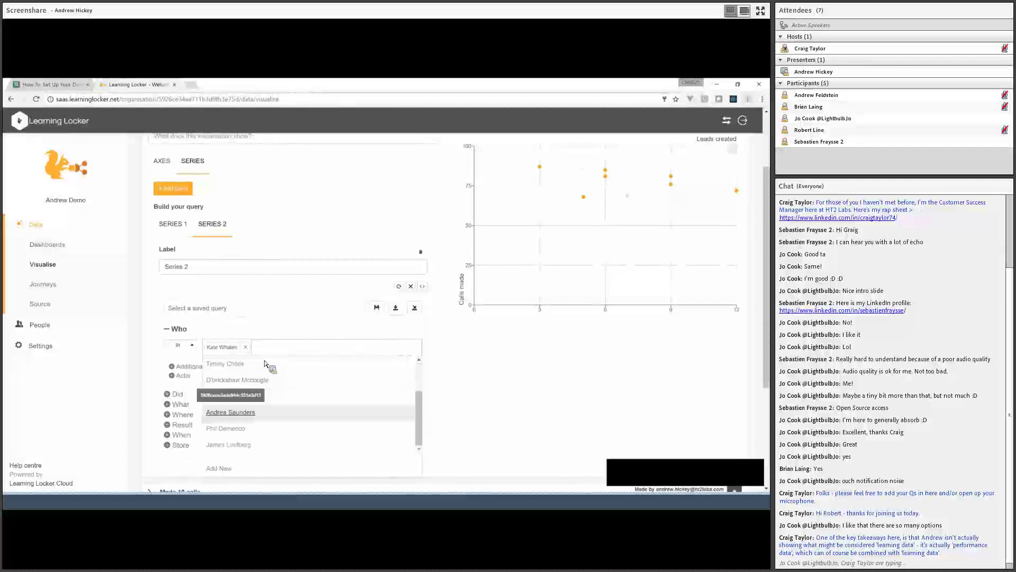
{"action": "left_click", "coordinate": [249, 412]}
{"action": "scroll", "coordinate": [341, 362], "scroll_direction": "down", "scroll_amount": 2}
{"action": "scroll", "coordinate": [265, 352], "scroll_direction": "up", "scroll_amount": 4}
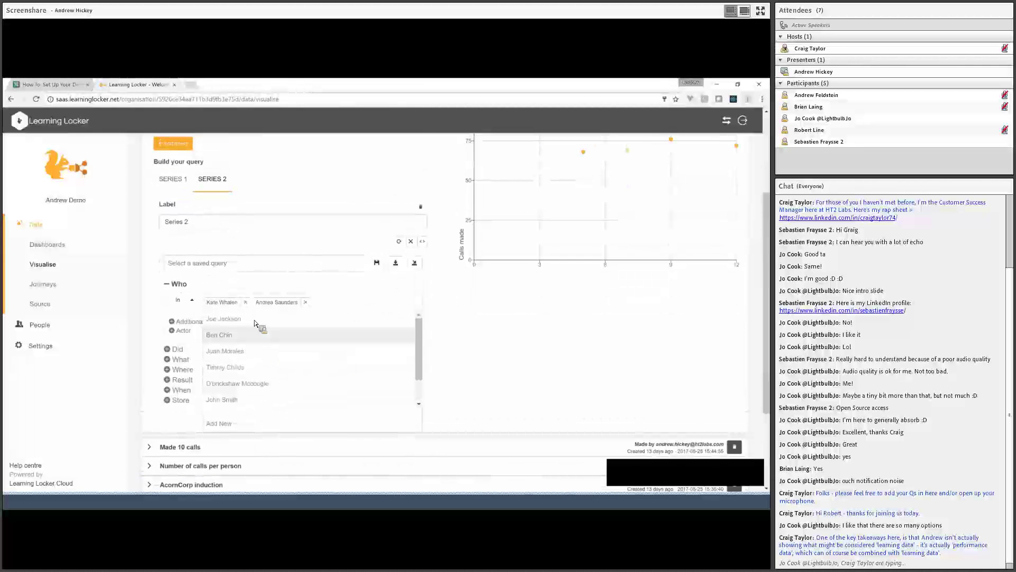
{"action": "key", "text": "Escape"}
{"action": "scroll", "coordinate": [272, 268], "scroll_direction": "up", "scroll_amount": 3}
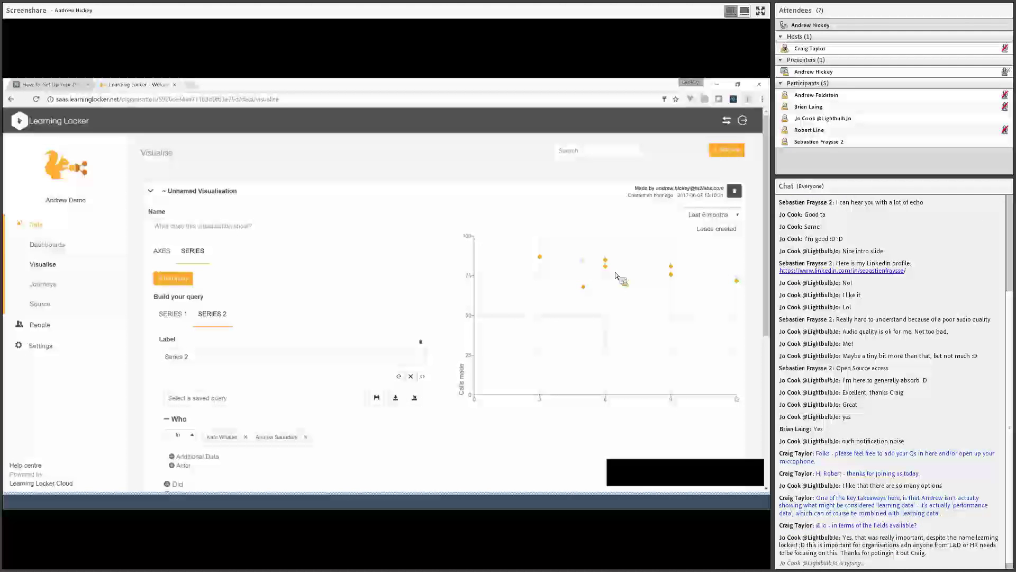
- Name the unnamed visualisation "Calls vs performance" and collapse it in the visualisation list
{"action": "scroll", "coordinate": [602, 344], "scroll_direction": "down", "scroll_amount": 2}
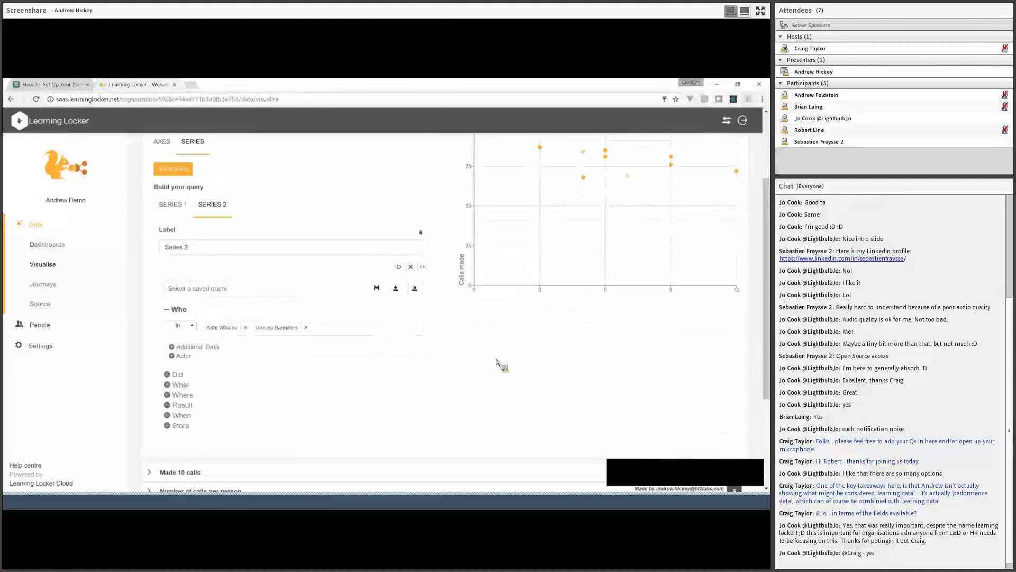
{"action": "scroll", "coordinate": [500, 363], "scroll_direction": "up", "scroll_amount": 2}
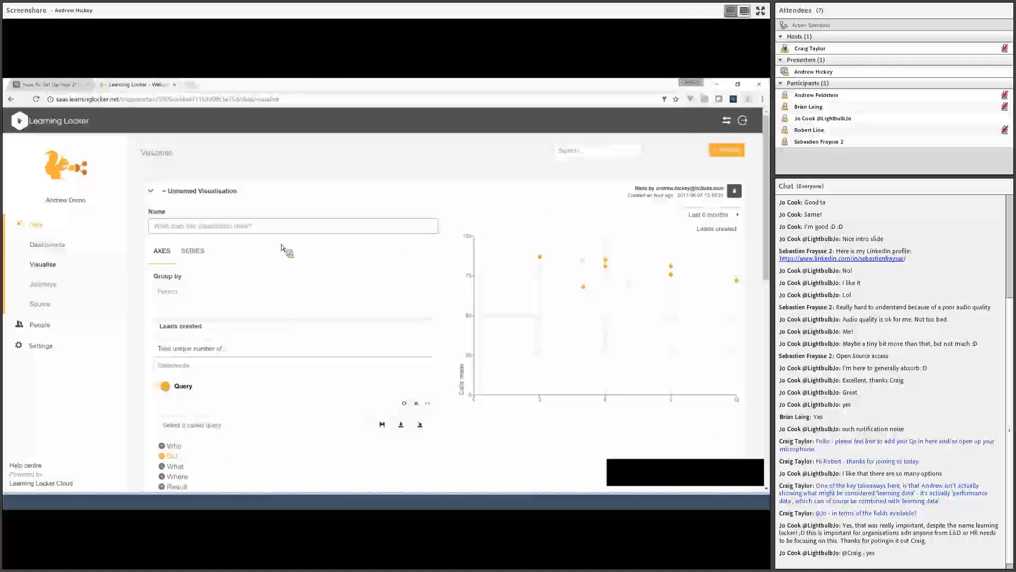
{"action": "type", "text": "P"}
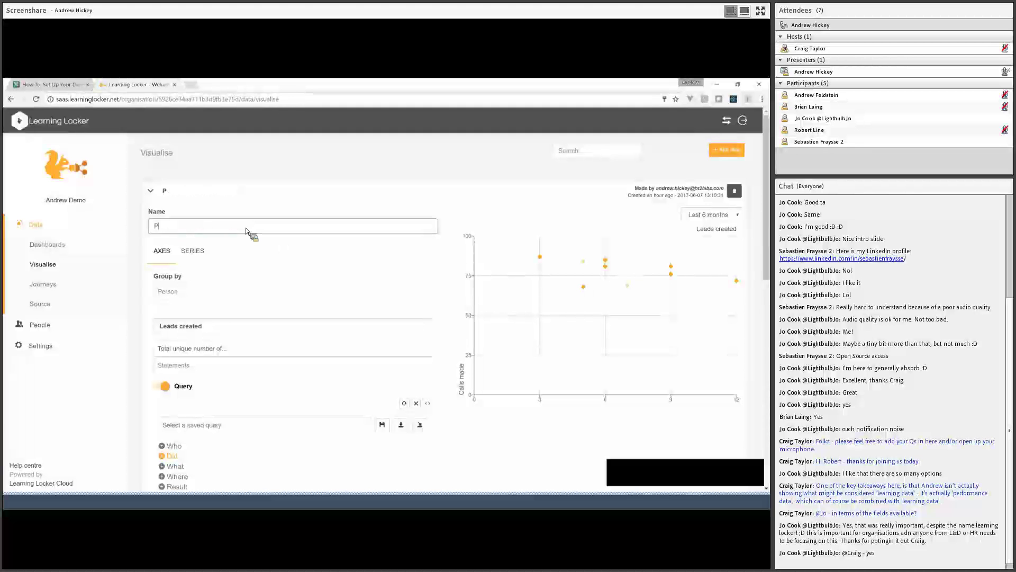
{"action": "key", "text": "BackSpace"}
{"action": "type", "text": "Calls vs performance"}
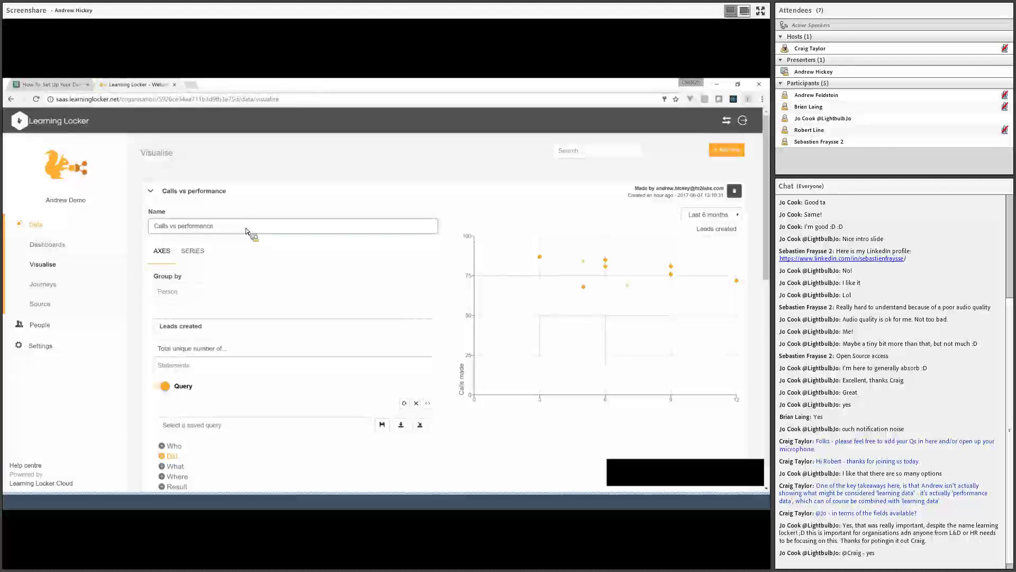
{"action": "key", "text": "Return"}
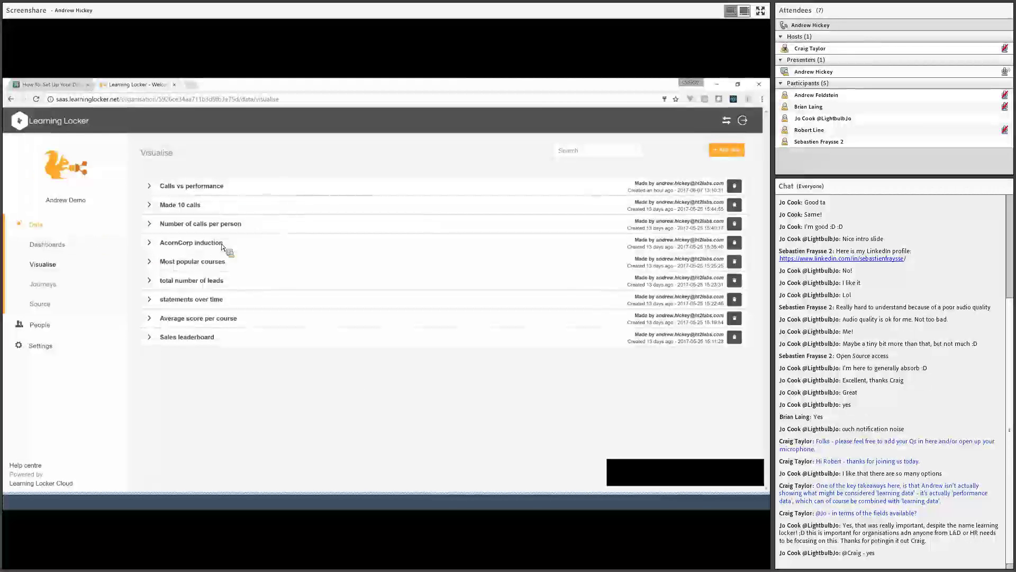
- Delete the existing "Sales dashboard" from the dashboards
{"action": "left_click", "coordinate": [52, 246]}
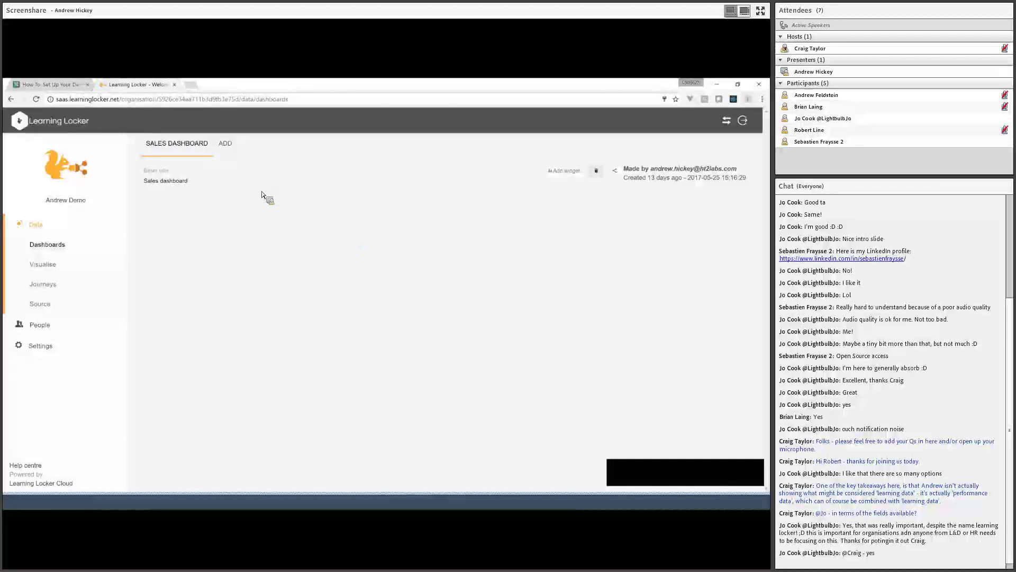
{"action": "left_click", "coordinate": [596, 171]}
{"action": "left_click", "coordinate": [366, 323]}
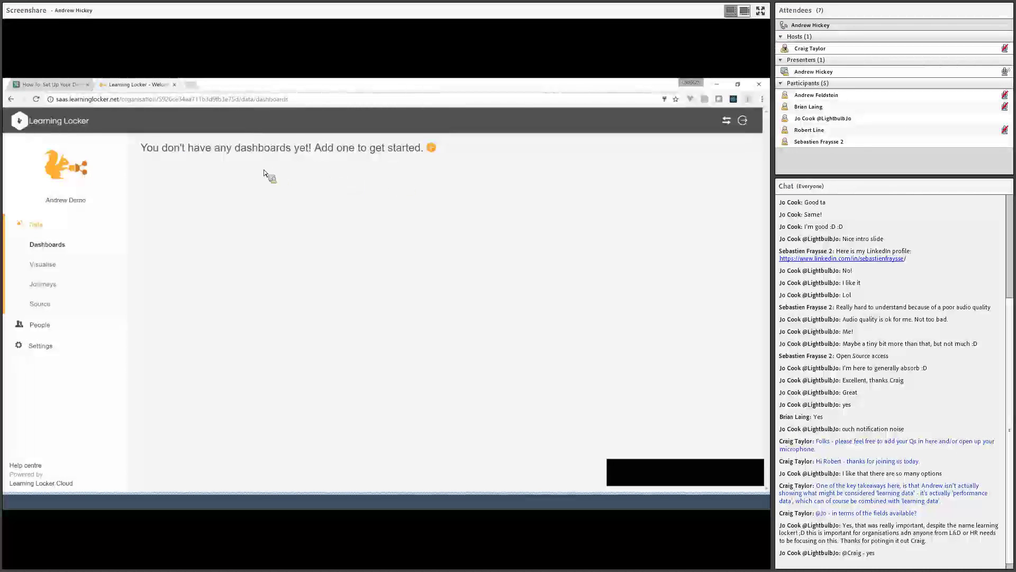
- Create a new dashboard and title it "Sales dashboard"
{"action": "left_click", "coordinate": [431, 148]}
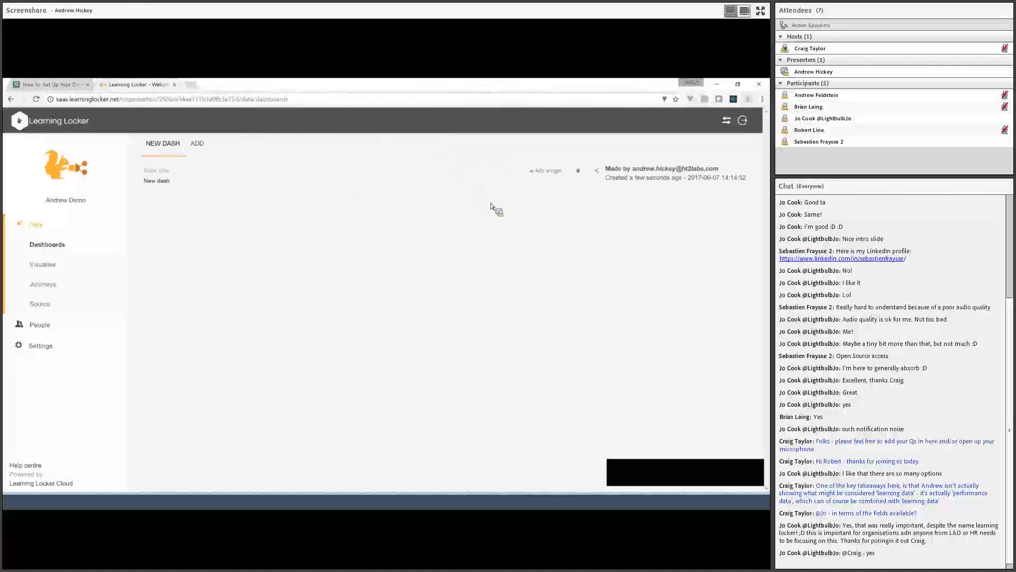
{"action": "triple_click", "coordinate": [189, 179]}
{"action": "type", "text": "Sales da"}
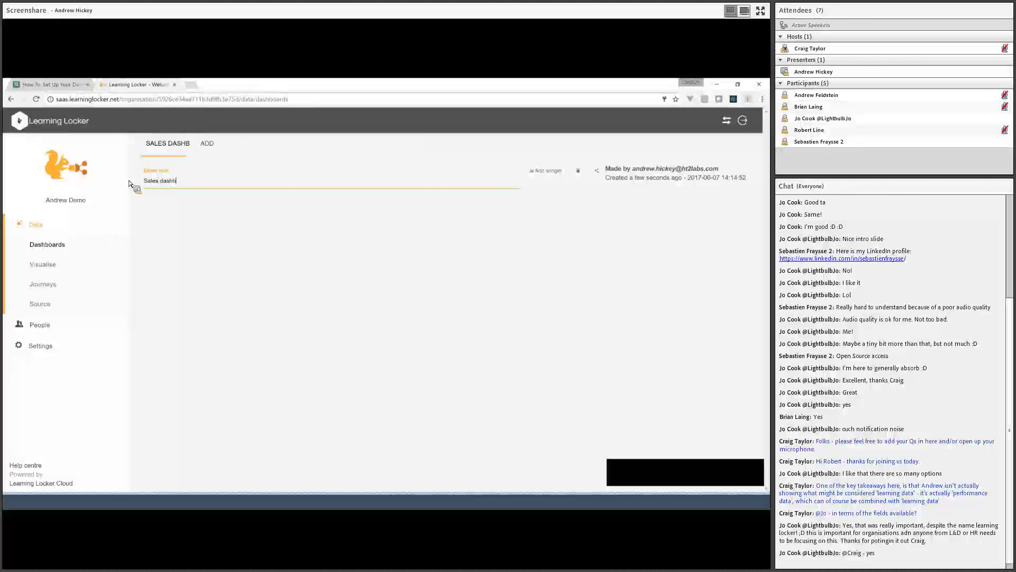
{"action": "left_click", "coordinate": [129, 183]}
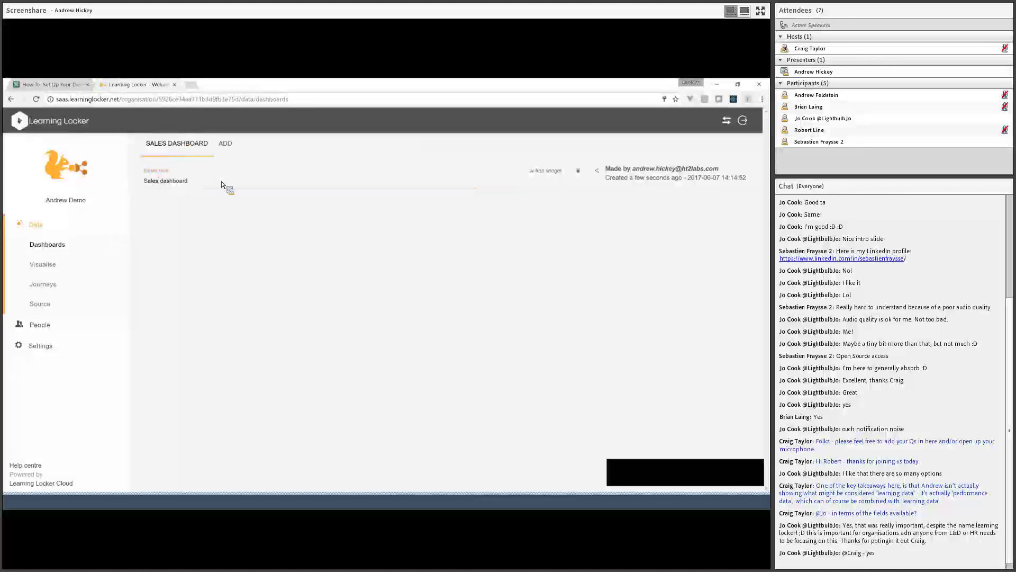
- Add a widget with the Calls Vs Performance visualisation to the dashboard and enlarge it to about half the dashboard's width
{"action": "left_click", "coordinate": [546, 172]}
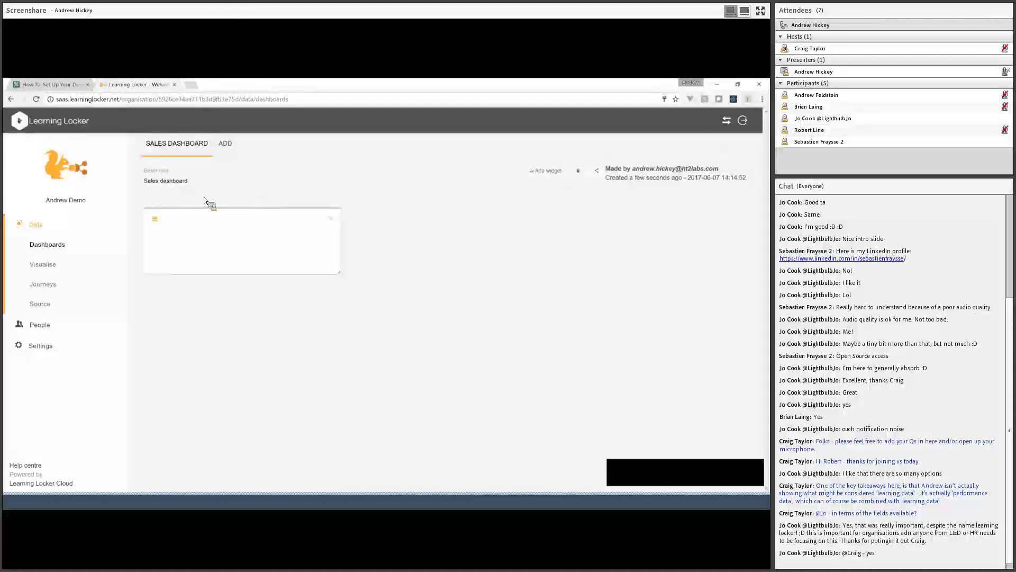
{"action": "left_click", "coordinate": [161, 223]}
{"action": "left_click", "coordinate": [160, 227]}
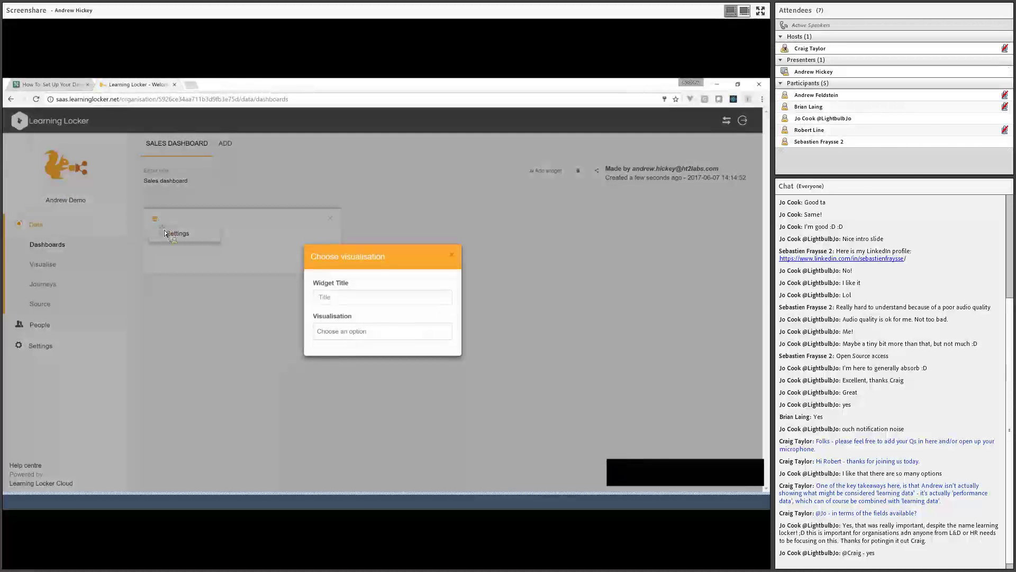
{"action": "left_click", "coordinate": [360, 332]}
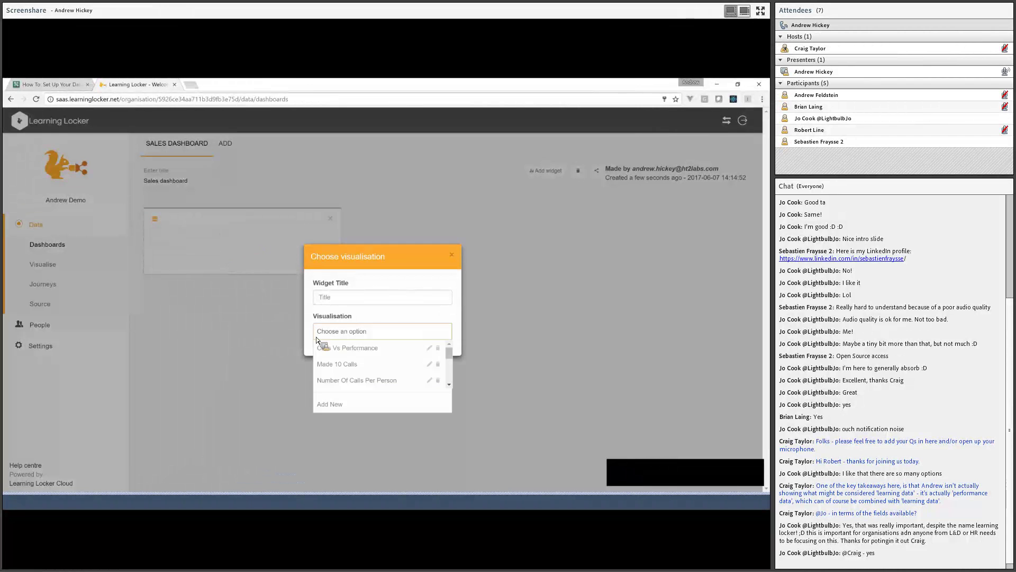
{"action": "left_click", "coordinate": [371, 349]}
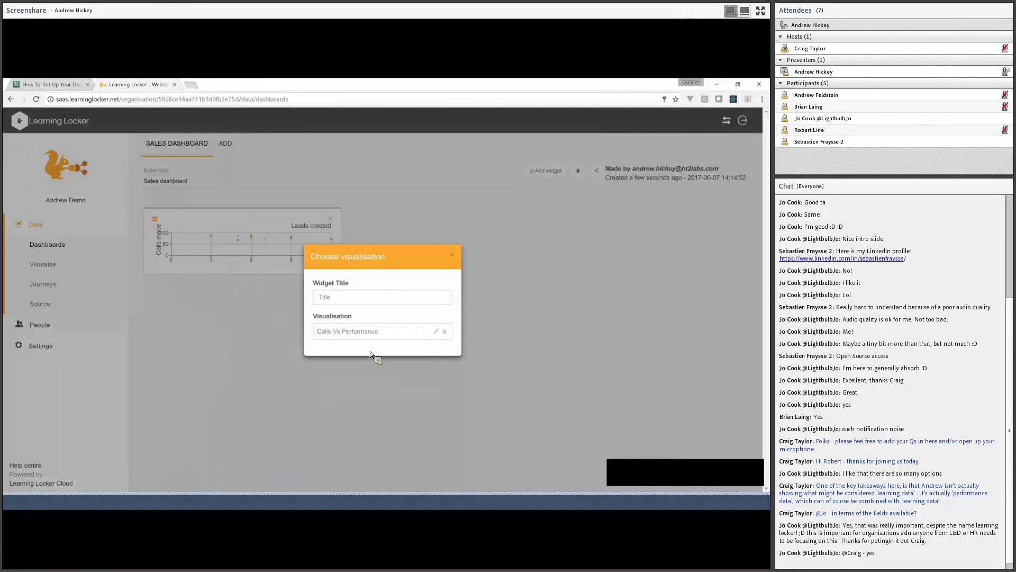
{"action": "left_click", "coordinate": [370, 350]}
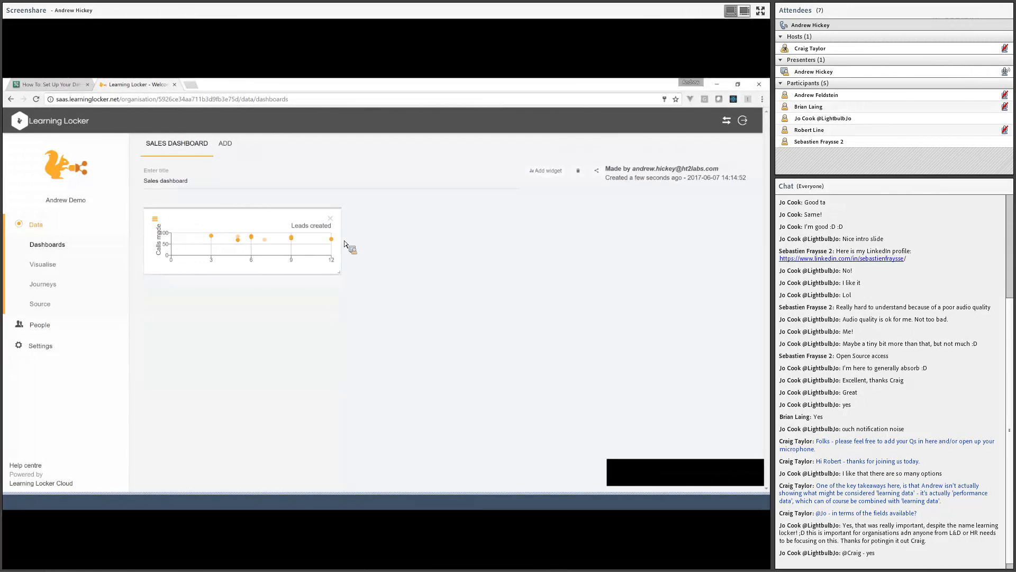
{"action": "left_click_drag", "start_coordinate": [342, 276], "coordinate": [372, 384]}
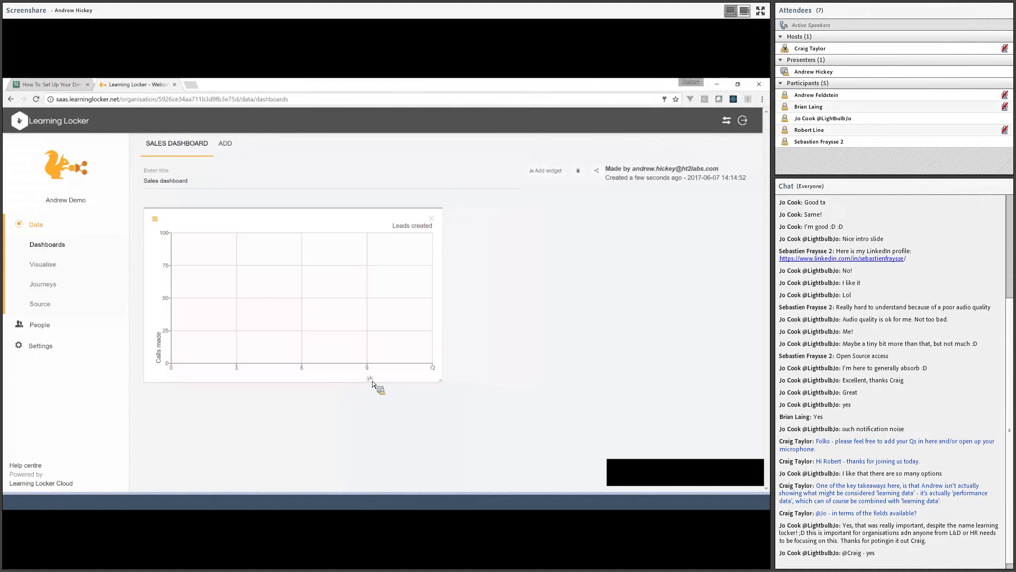
{"action": "mouse_move", "coordinate": [441, 380]}
{"action": "left_mouse_down"}
{"action": "mouse_move", "coordinate": [501, 386]}
{"action": "mouse_move", "coordinate": [452, 381]}
{"action": "left_mouse_up"}
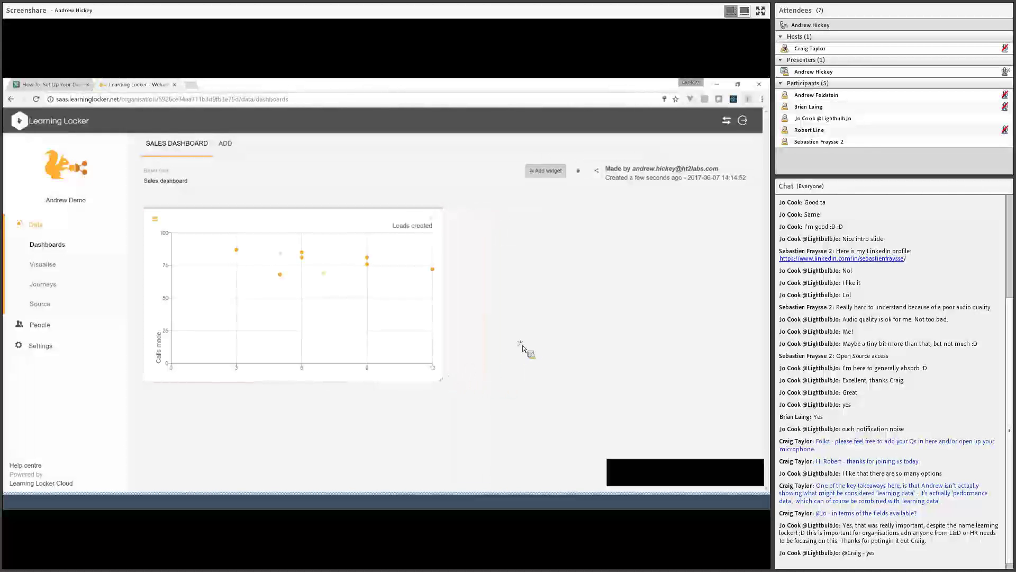
- Add a widget with the Total Number Of Leads visualisation, place it beside the scatter chart and widen it to fill the row
{"action": "left_click", "coordinate": [550, 172]}
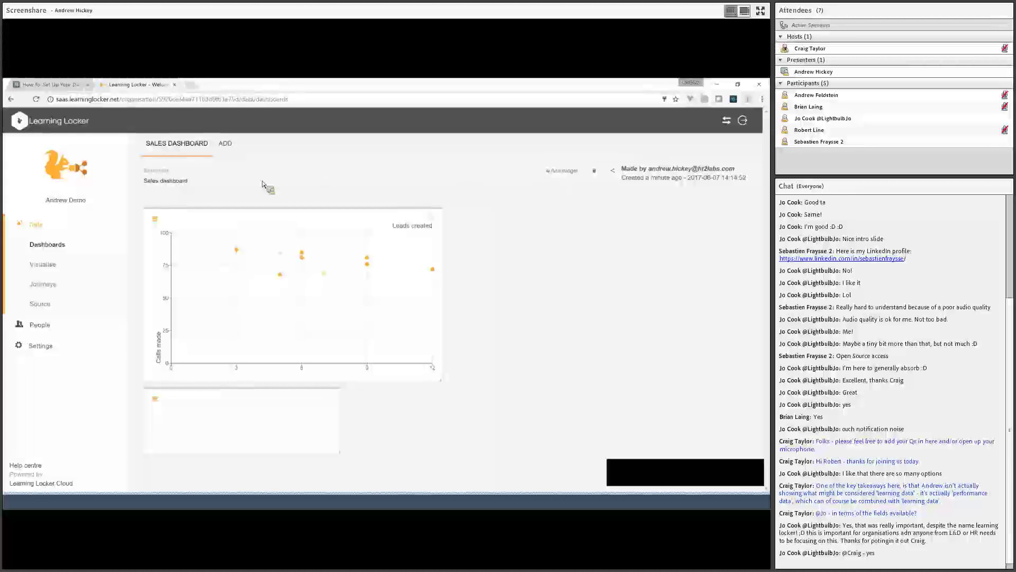
{"action": "left_click", "coordinate": [194, 414]}
{"action": "scroll", "coordinate": [376, 360], "scroll_direction": "down", "scroll_amount": 1}
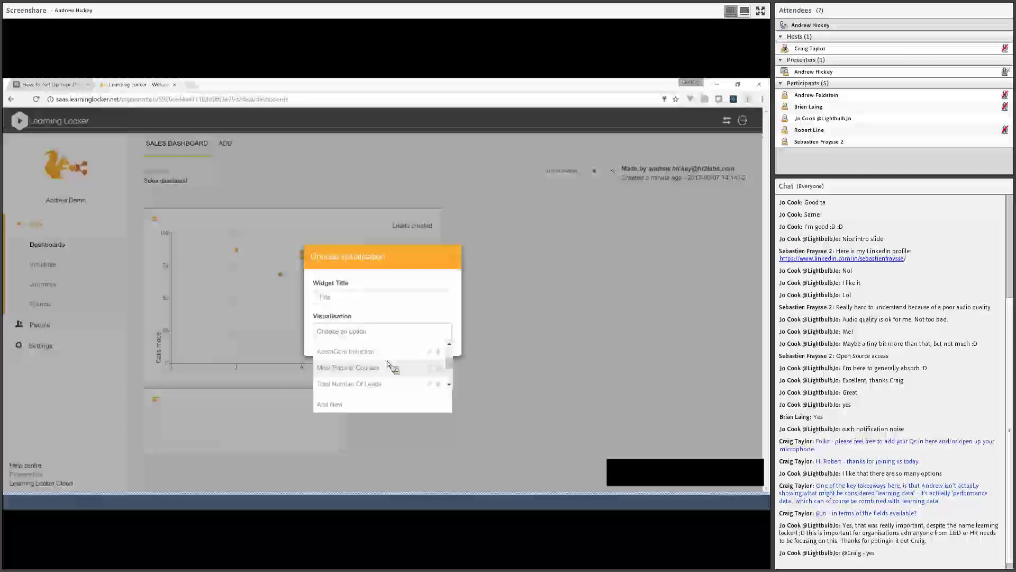
{"action": "left_click", "coordinate": [430, 381]}
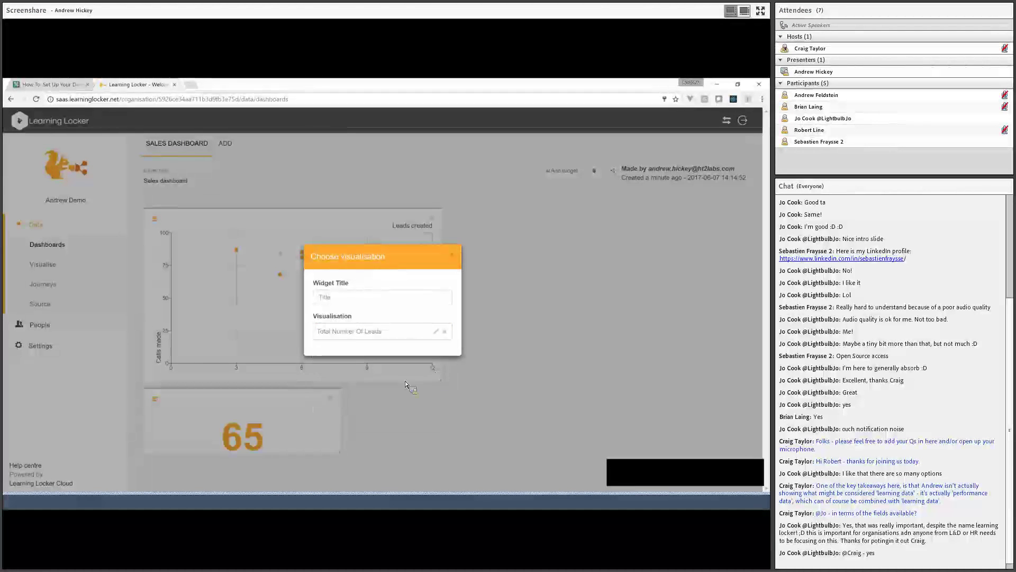
{"action": "left_click_drag", "start_coordinate": [263, 400], "coordinate": [315, 400]}
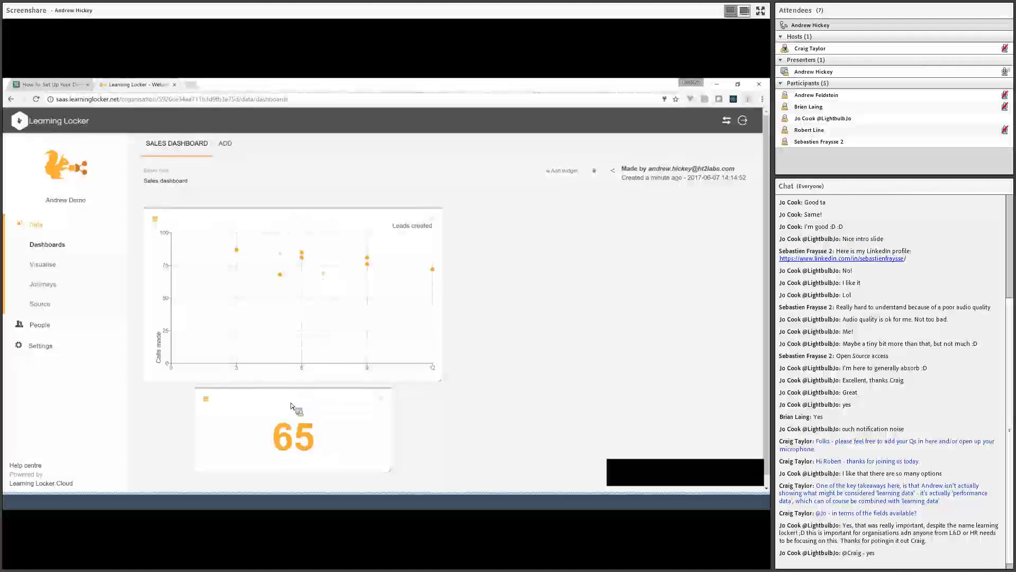
{"action": "left_click_drag", "start_coordinate": [286, 414], "coordinate": [734, 290]}
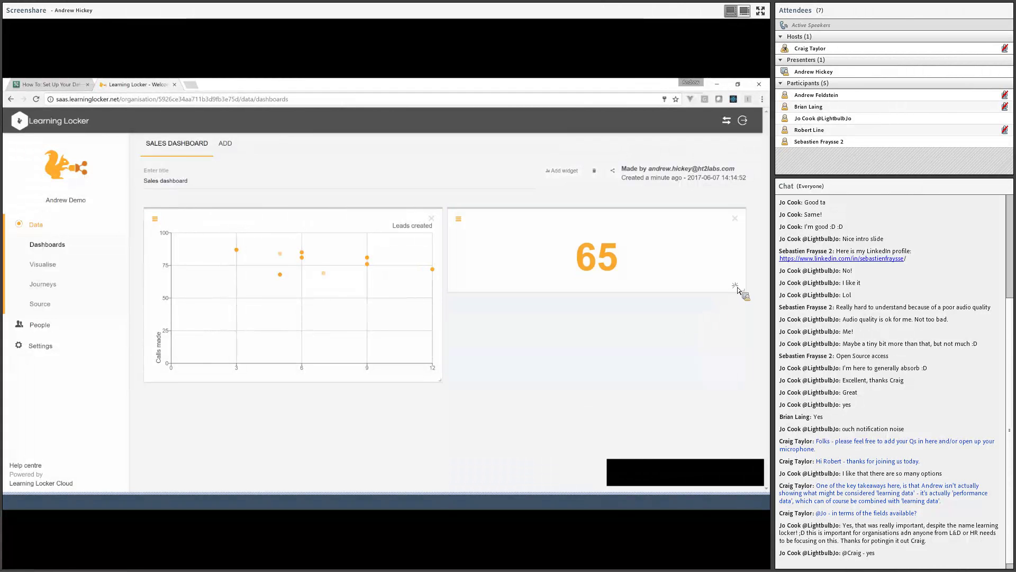
- Add a widget with the Number Of Calls Per Person visualisation, move it beneath the leads total and enlarge it to the same width
{"action": "left_click", "coordinate": [566, 170]}
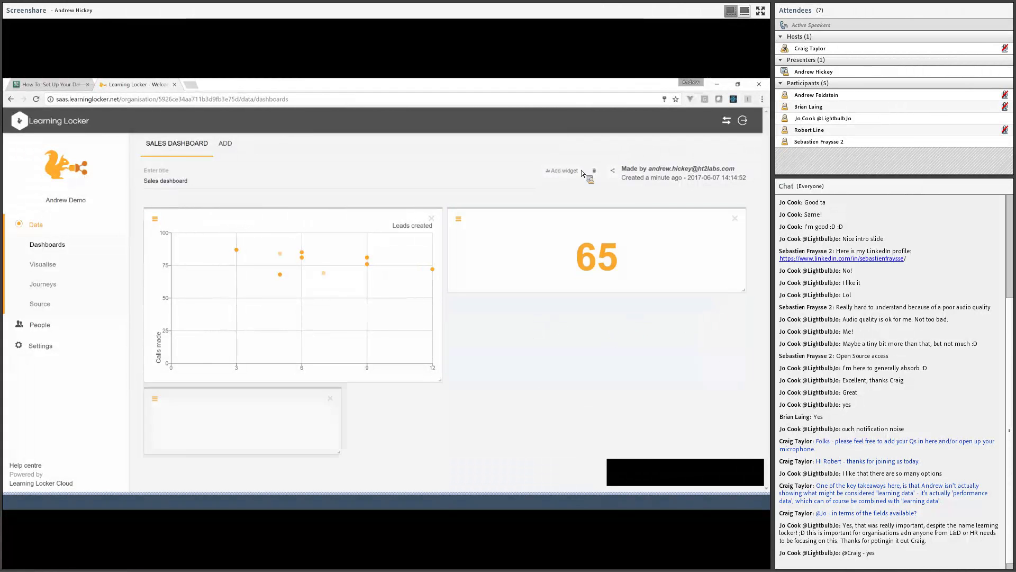
{"action": "left_click", "coordinate": [155, 398]}
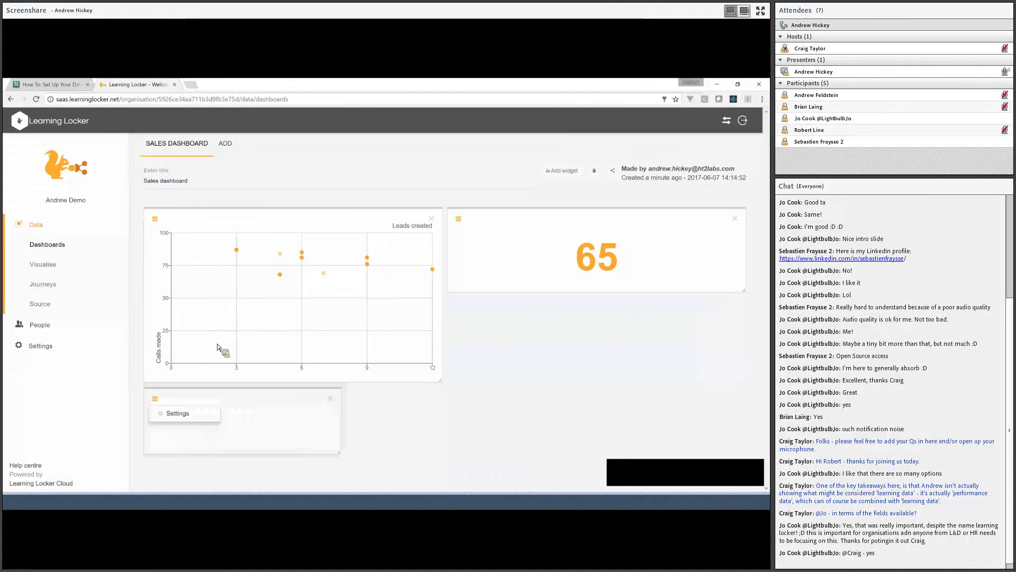
{"action": "left_click", "coordinate": [168, 412]}
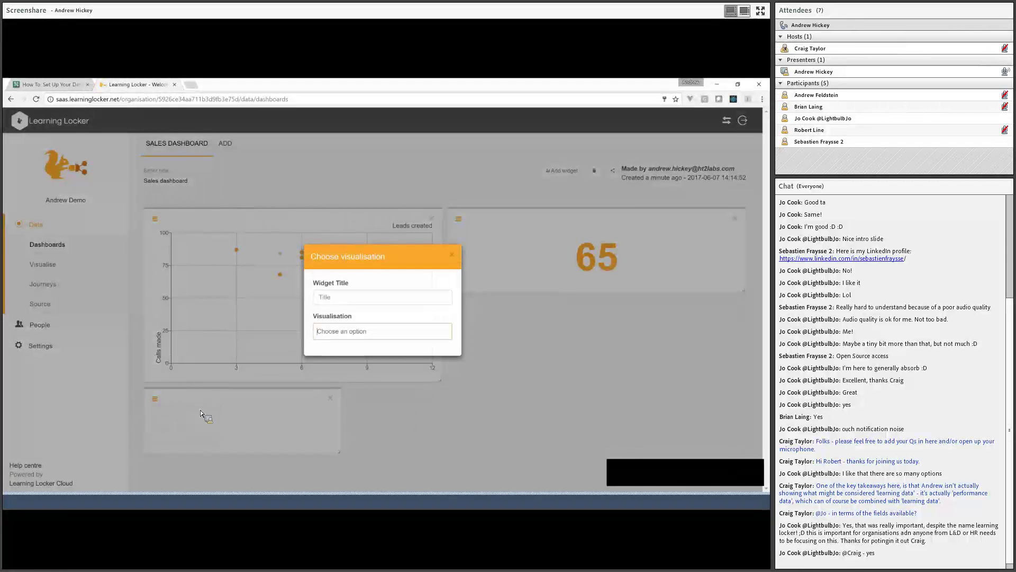
{"action": "left_click", "coordinate": [341, 332]}
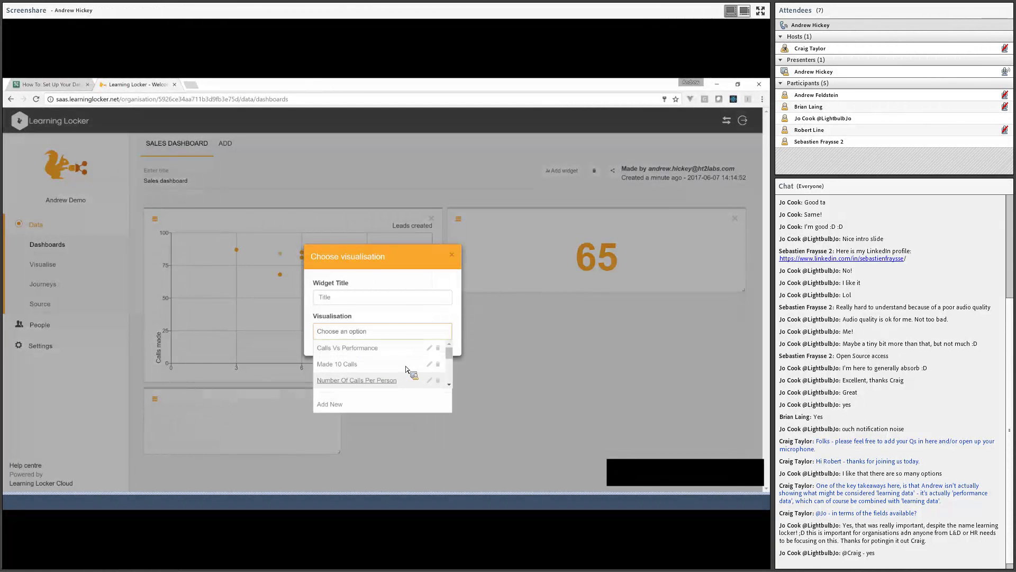
{"action": "left_click", "coordinate": [385, 380]}
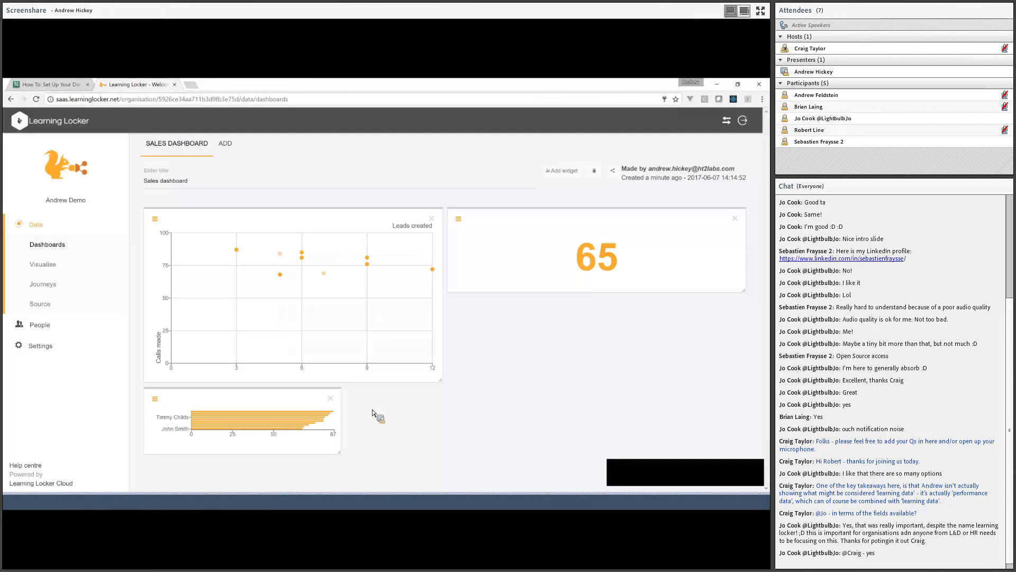
{"action": "left_click_drag", "start_coordinate": [339, 453], "coordinate": [601, 429]}
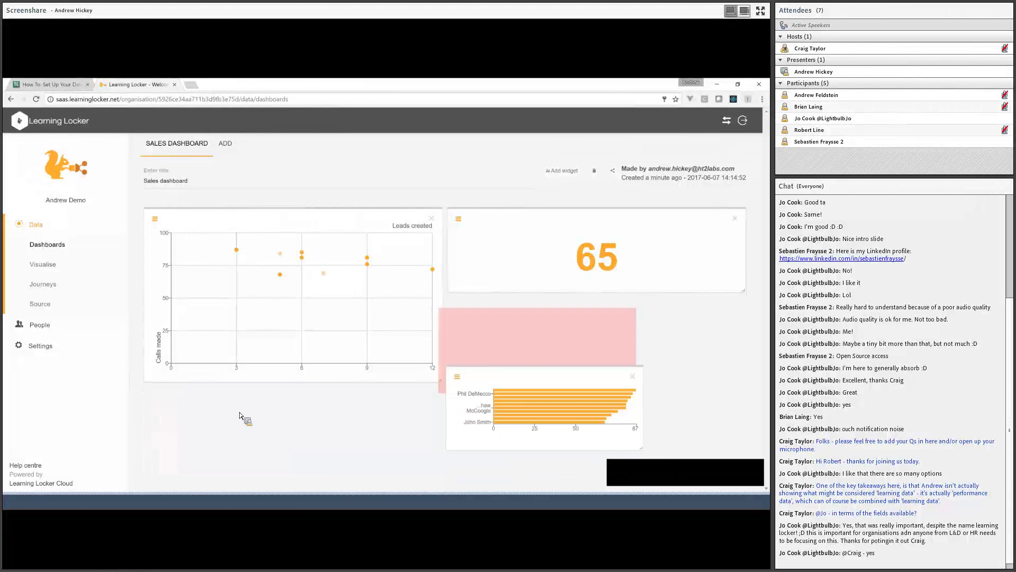
{"action": "left_click_drag", "start_coordinate": [401, 400], "coordinate": [738, 471]}
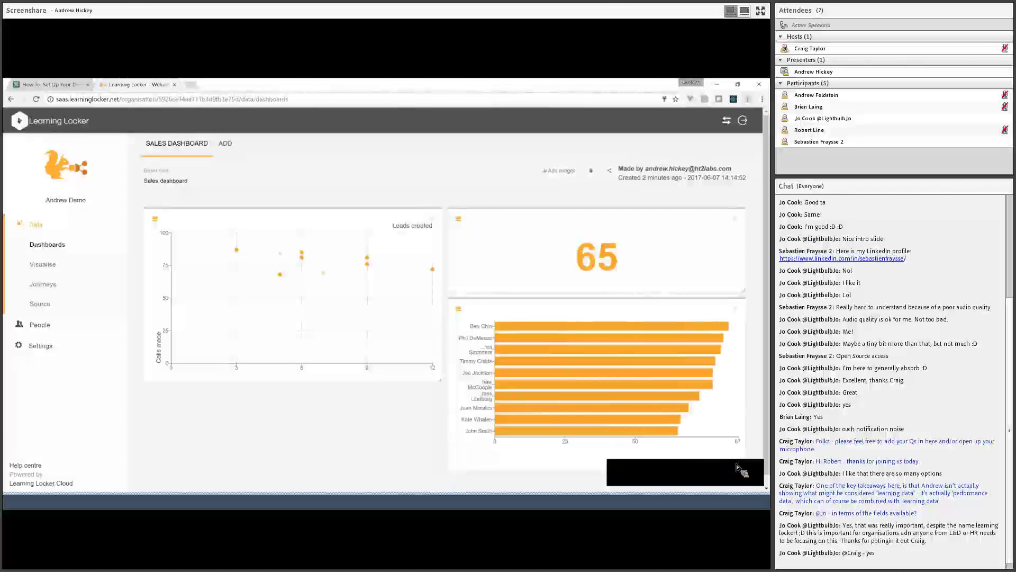
- Add a widget with the Statements Over Time line chart beneath the scatter chart and widen it to match that chart
{"action": "left_click", "coordinate": [559, 171]}
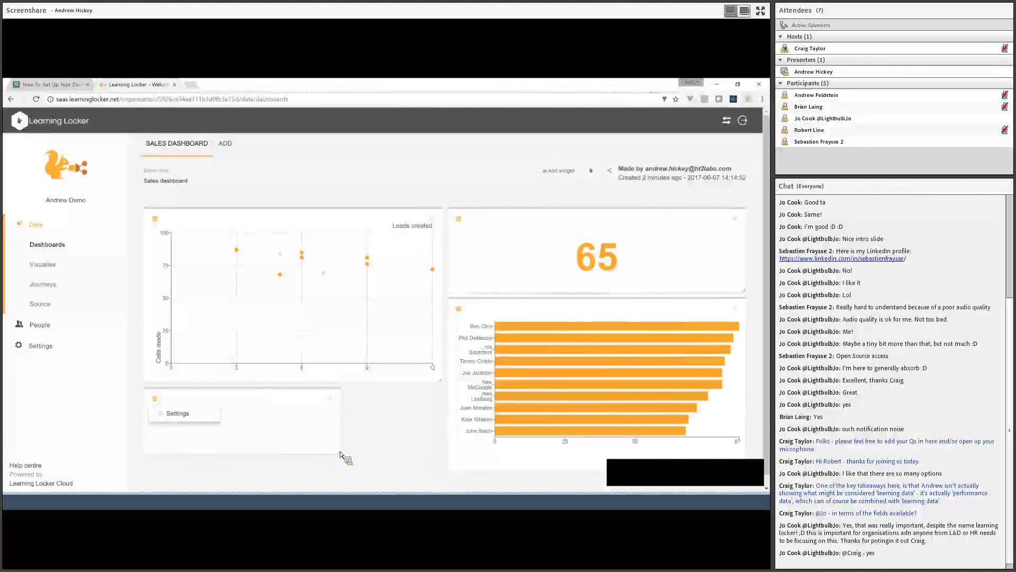
{"action": "left_click", "coordinate": [175, 413]}
{"action": "left_click", "coordinate": [360, 331]}
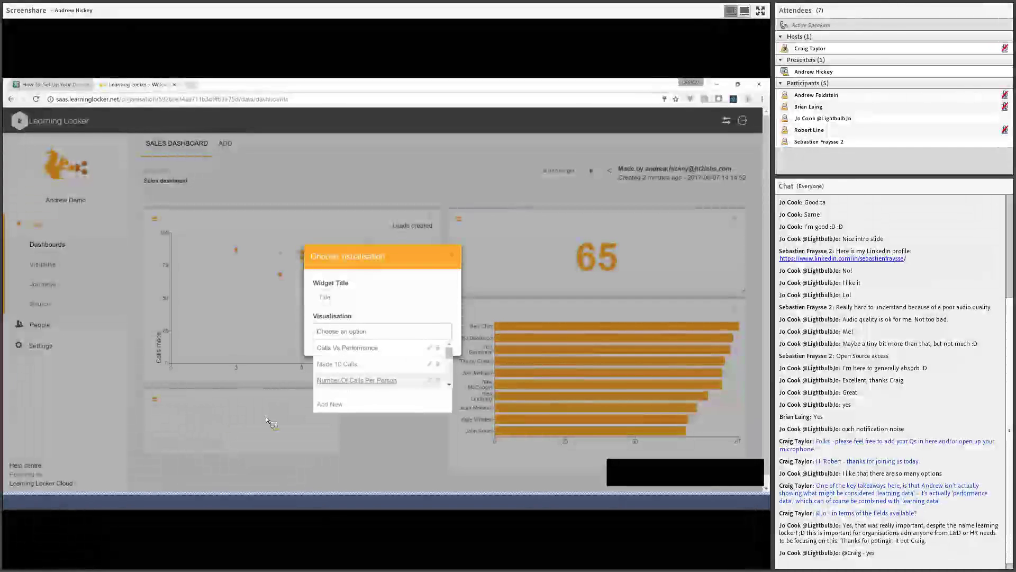
{"action": "scroll", "coordinate": [381, 368], "scroll_direction": "down", "scroll_amount": 2}
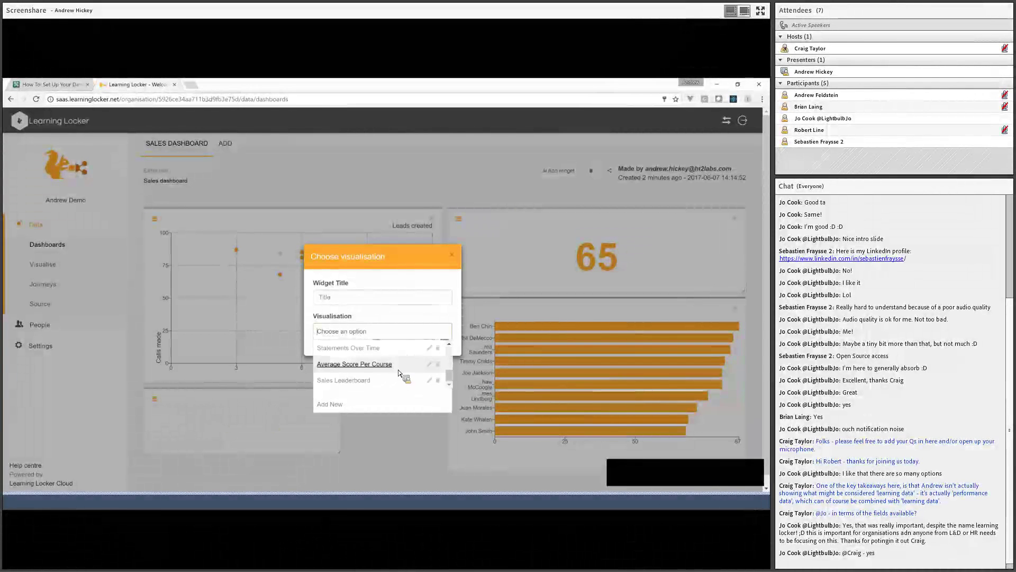
{"action": "left_click", "coordinate": [382, 372]}
{"action": "left_click_drag", "start_coordinate": [339, 452], "coordinate": [437, 471]}
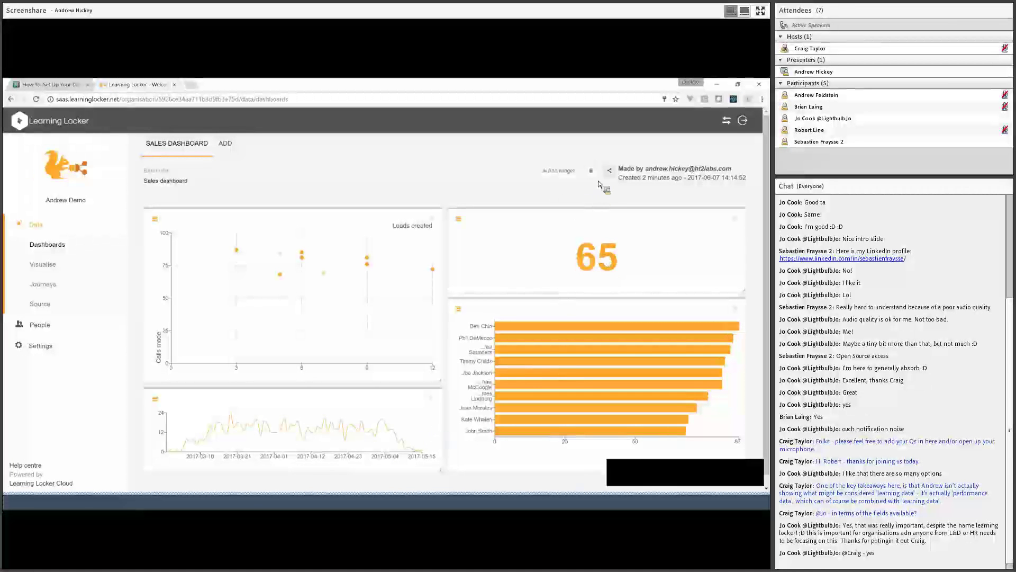
- Show the dashboard's sharing options, open its shareable link in a new browser tab, and return to the dashboard
{"action": "scroll", "coordinate": [587, 204], "scroll_direction": "down", "scroll_amount": 1}
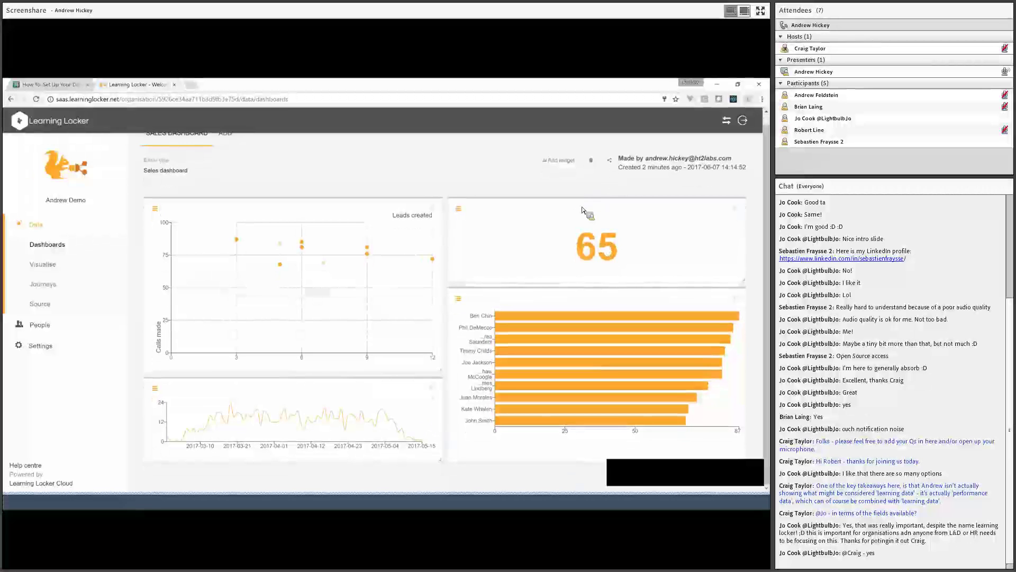
{"action": "scroll", "coordinate": [583, 210], "scroll_direction": "up", "scroll_amount": 1}
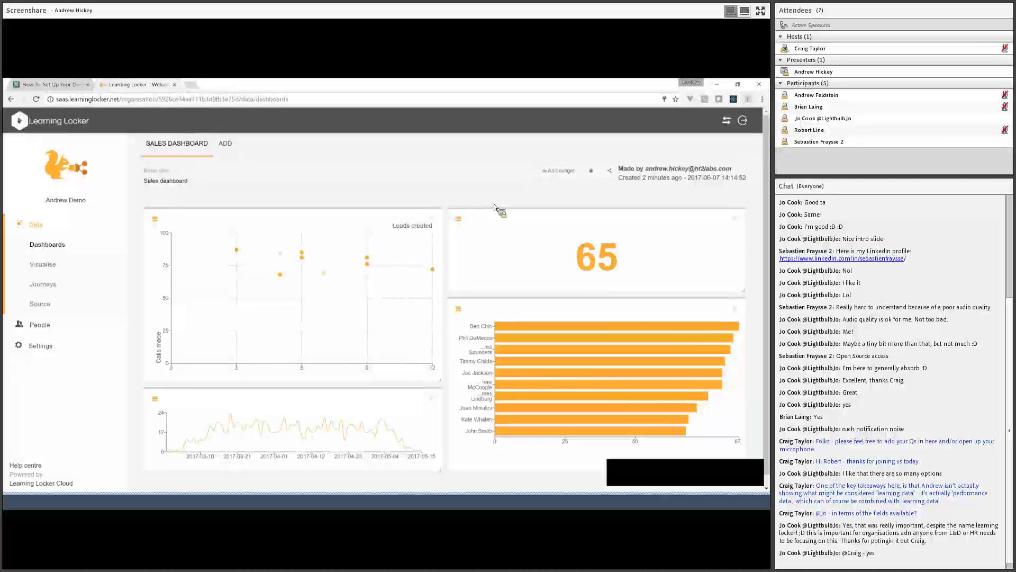
{"action": "left_click", "coordinate": [613, 176]}
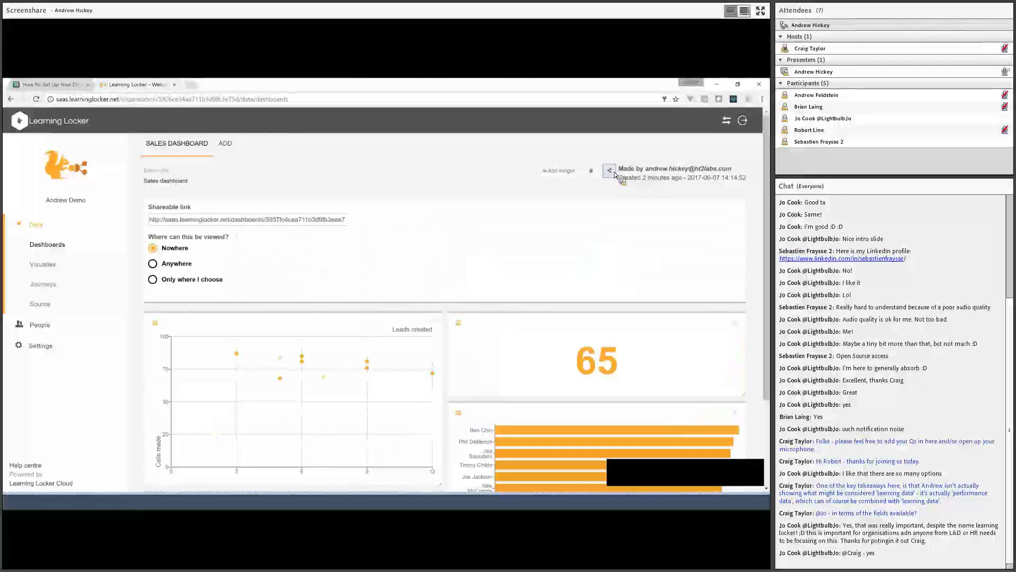
{"action": "triple_click", "coordinate": [236, 220]}
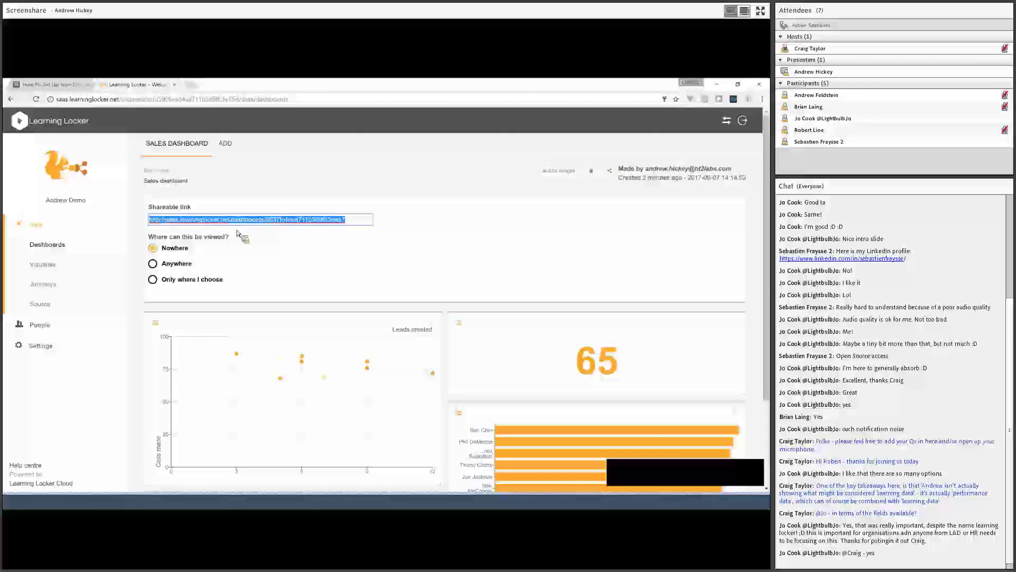
{"action": "key", "text": "ctrl+c"}
{"action": "key", "text": "ctrl+t"}
{"action": "key", "text": "ctrl+v"}
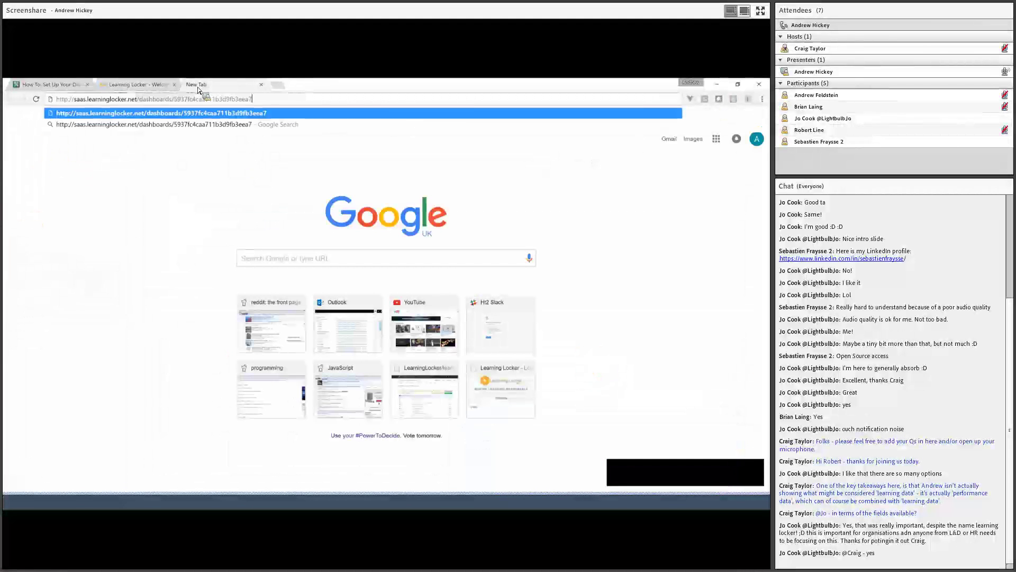
{"action": "key", "text": "Return"}
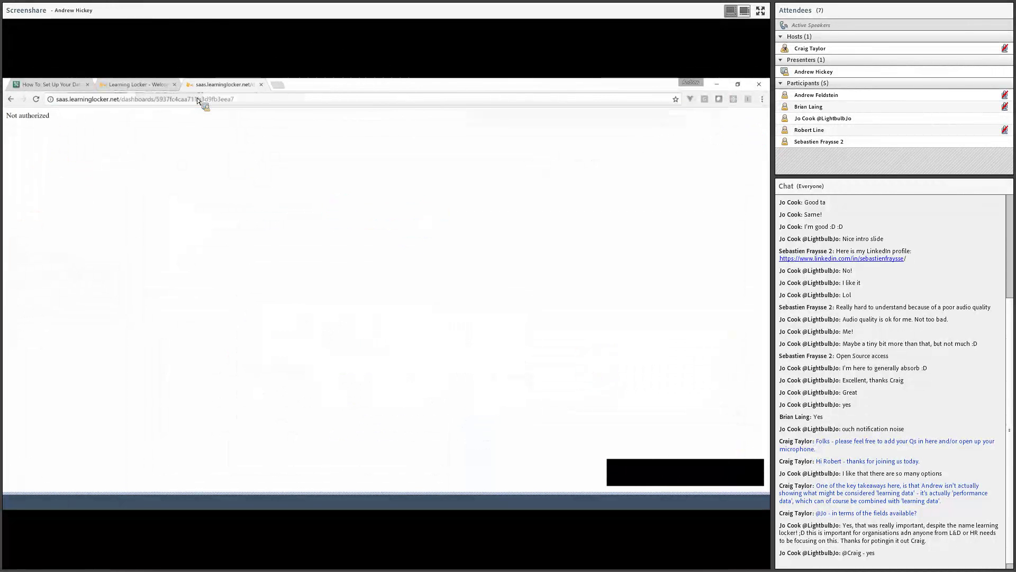
{"action": "key", "text": "ctrl+a"}
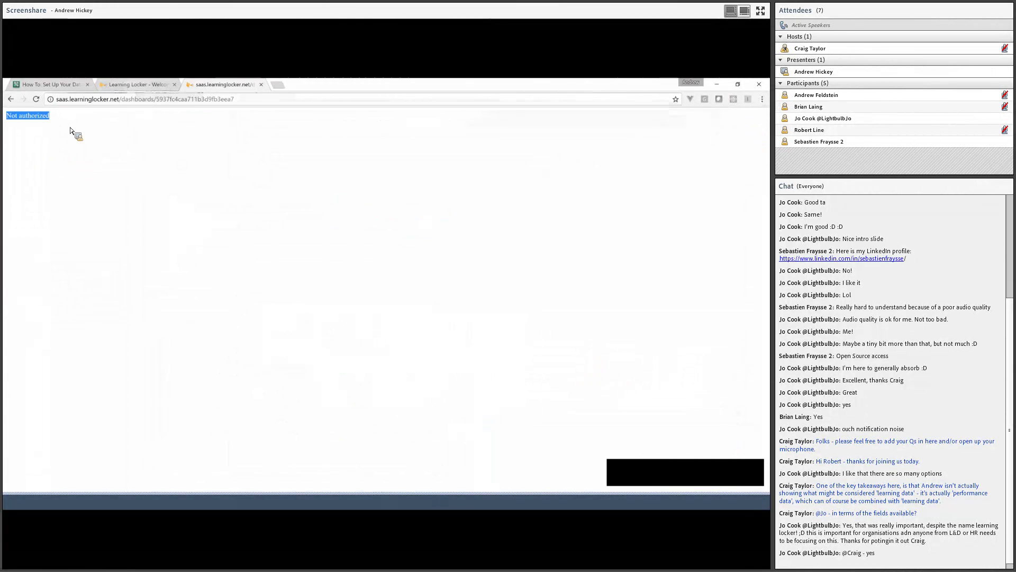
{"action": "key", "text": "ctrl+shift+Tab"}
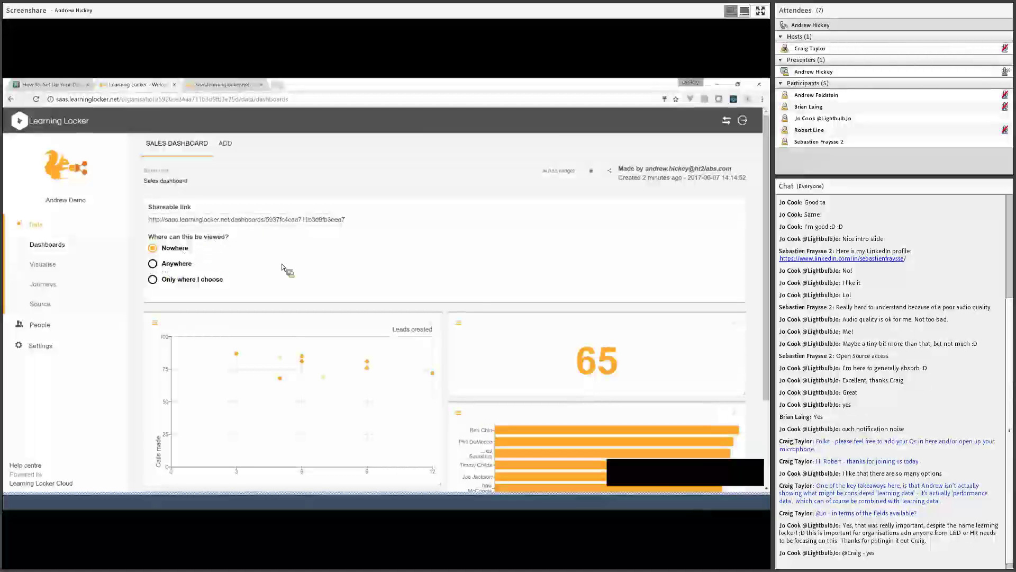
- Allow the dashboard to be viewed Anywhere, reload the shared link in its tab and inspect the charts
{"action": "left_click", "coordinate": [186, 265]}
{"action": "key", "text": "ctrl+Tab"}
{"action": "left_click", "coordinate": [225, 99]}
{"action": "key", "text": "Return"}
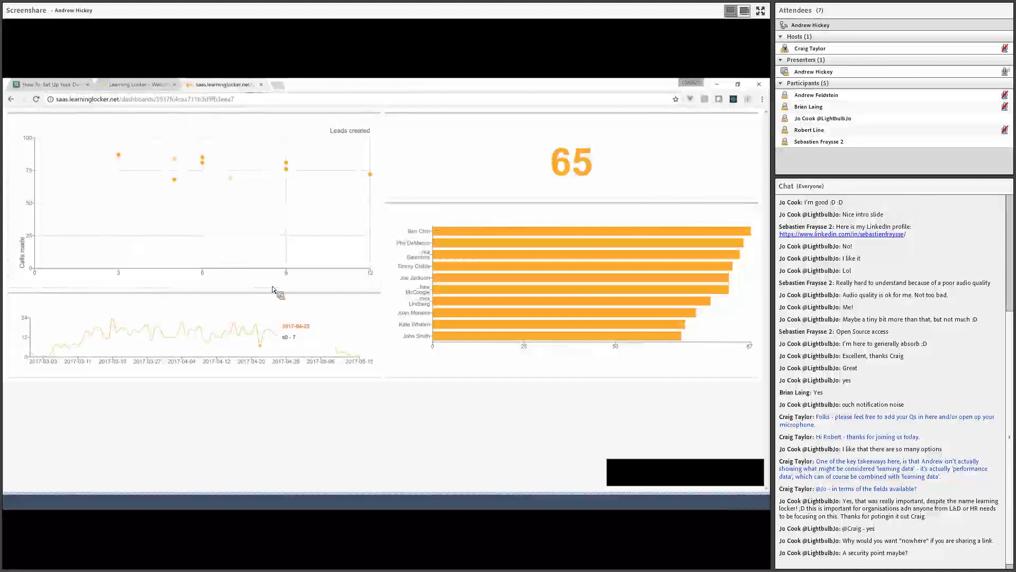
{"action": "mouse_move", "coordinate": [205, 165]}
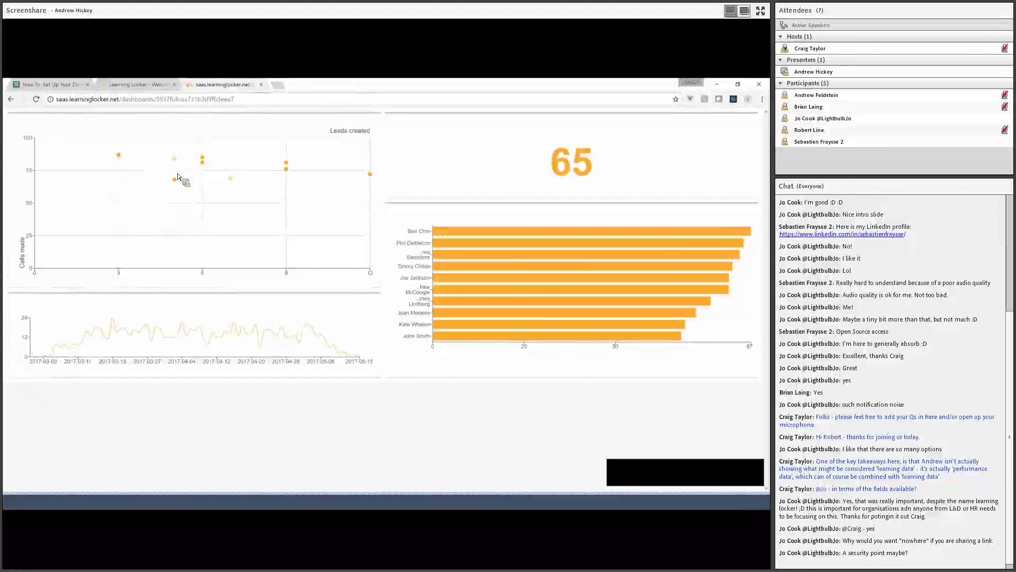
{"action": "mouse_move", "coordinate": [475, 347]}
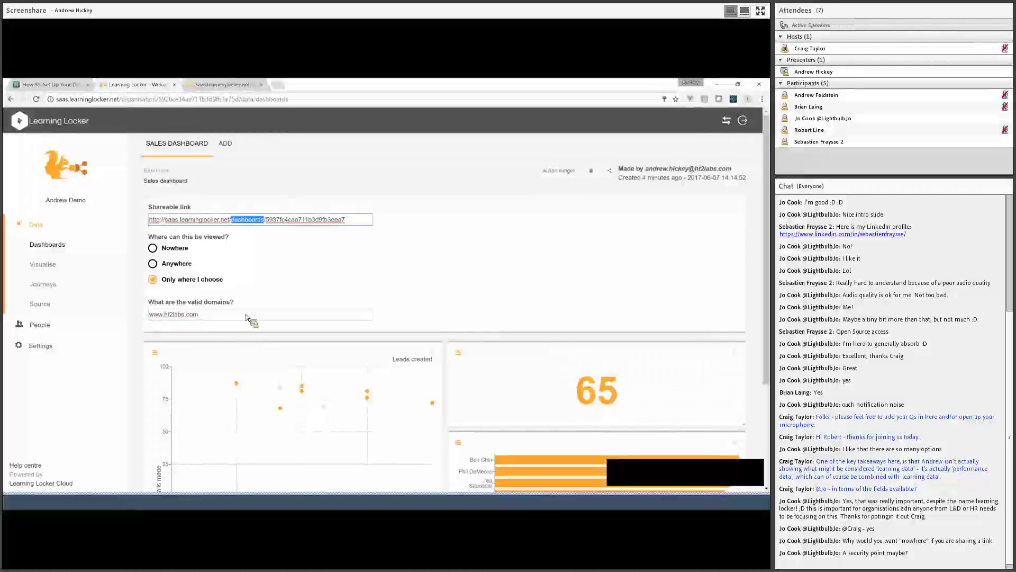
{"action": "left_click", "coordinate": [253, 221]}
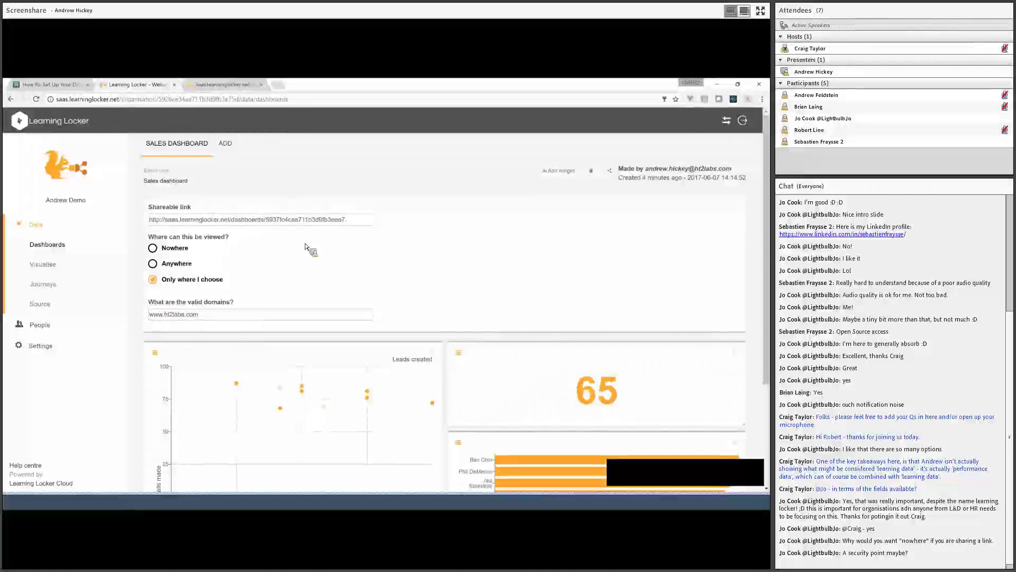
- Close the shared dashboard's browser tab, allow the dashboard to be viewed Anywhere and hide the sharing options
{"action": "left_click", "coordinate": [261, 84]}
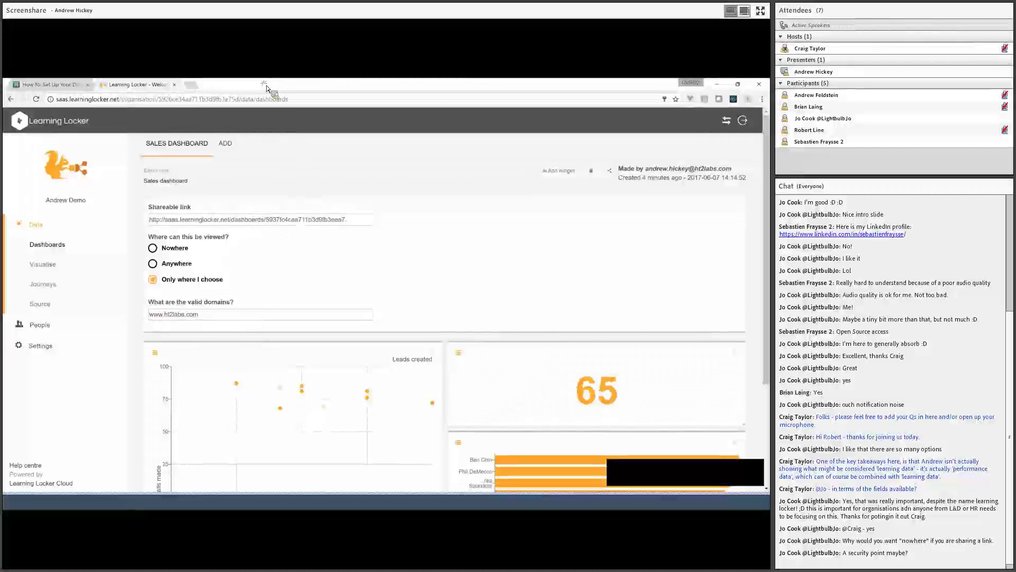
{"action": "left_click", "coordinate": [152, 263]}
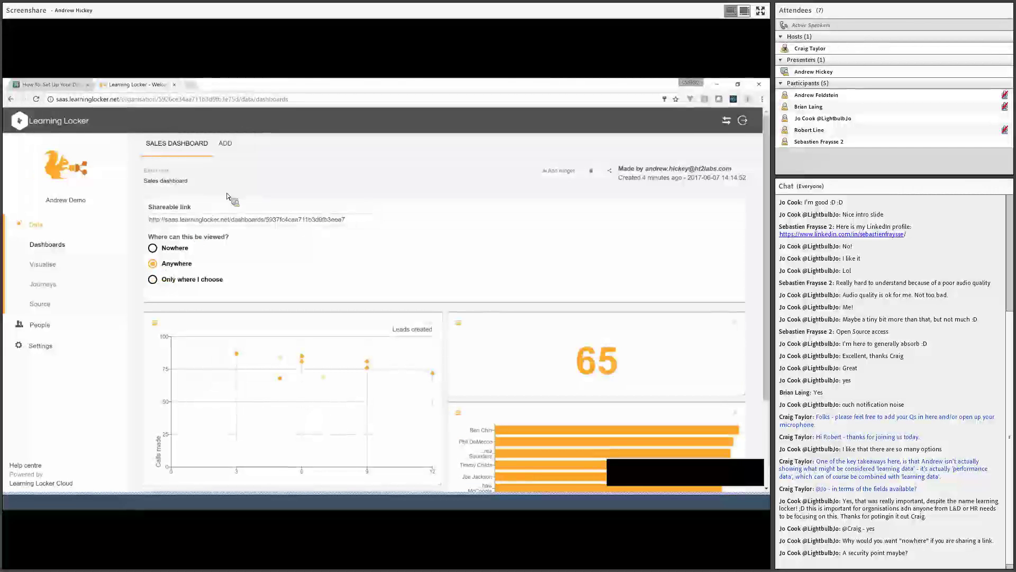
{"action": "left_click", "coordinate": [610, 172]}
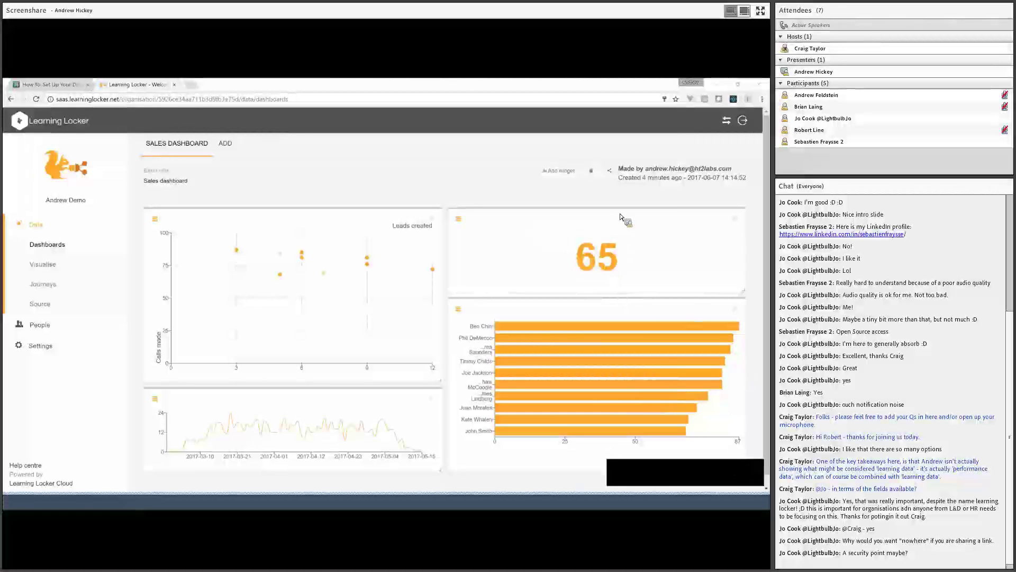
{"action": "scroll", "coordinate": [622, 217], "scroll_direction": "down", "scroll_amount": 1}
{"action": "scroll", "coordinate": [577, 216], "scroll_direction": "up", "scroll_amount": 1}
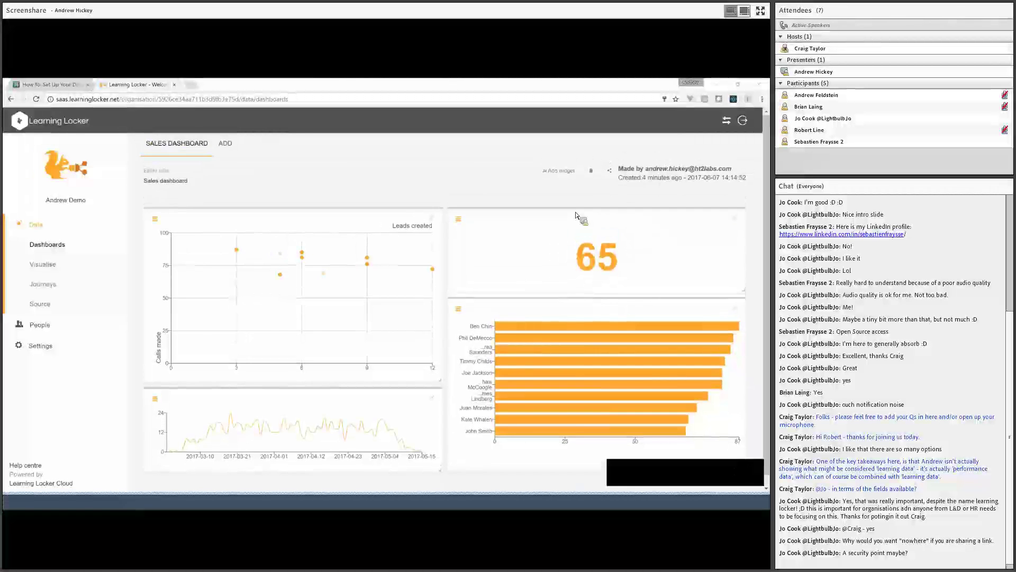
- Reopen the sharing options, set the dashboard to be viewed Nowhere, select its shareable link and hide the options again
{"action": "left_click", "coordinate": [610, 171]}
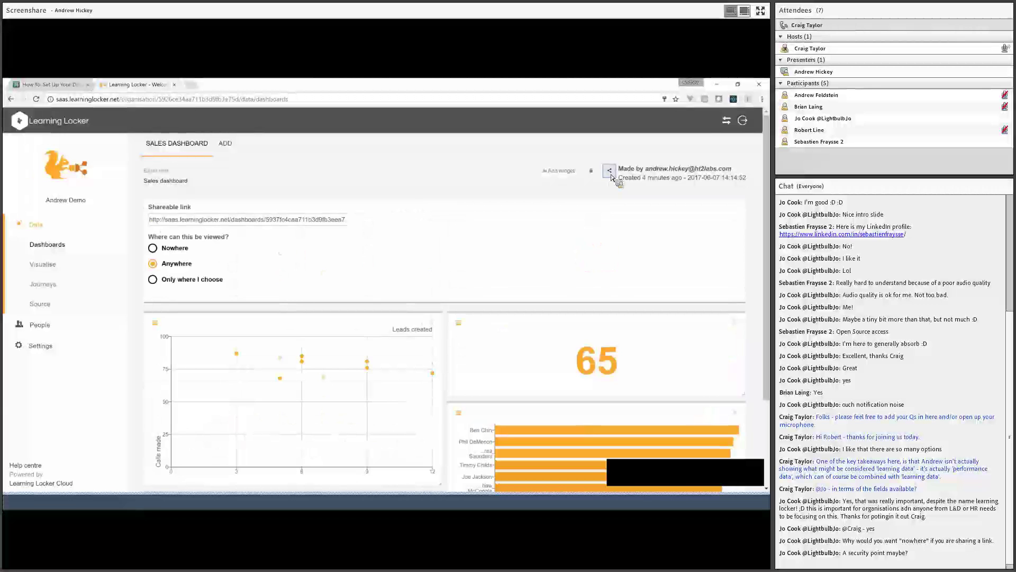
{"action": "left_click", "coordinate": [153, 251]}
{"action": "left_click", "coordinate": [262, 223]}
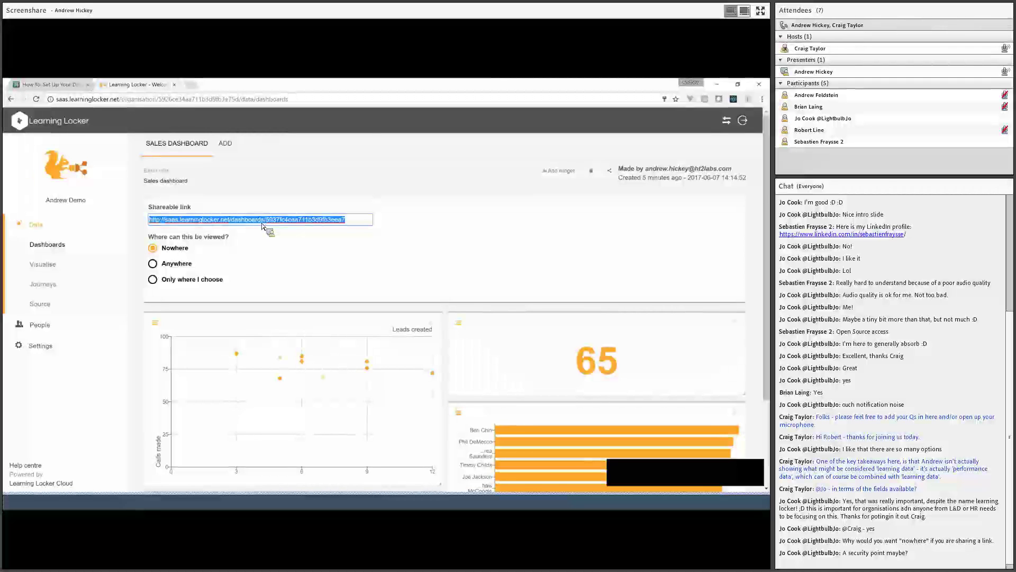
{"action": "scroll", "coordinate": [265, 227], "scroll_direction": "down", "scroll_amount": 3}
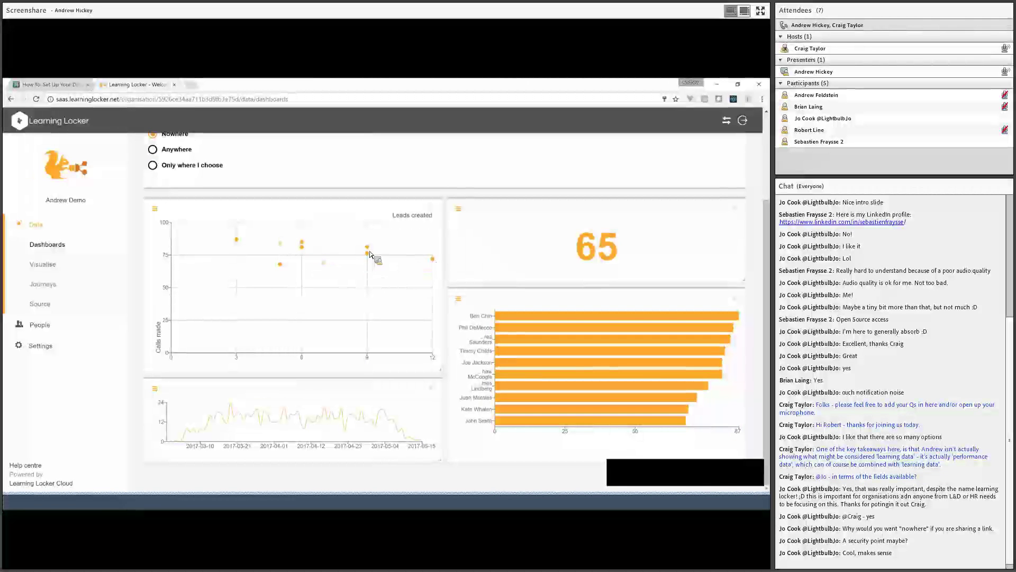
{"action": "scroll", "coordinate": [360, 257], "scroll_direction": "up", "scroll_amount": 3}
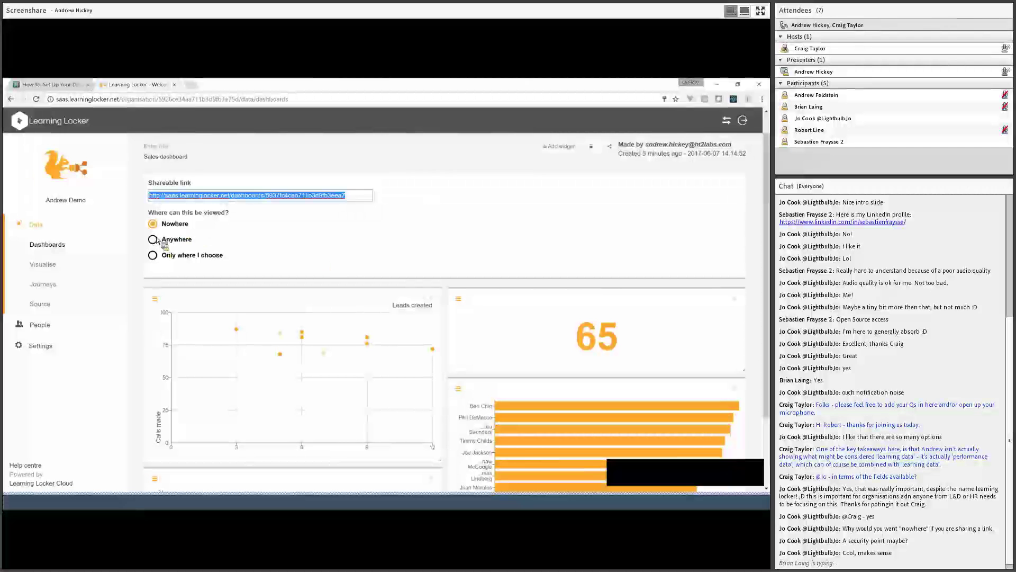
{"action": "scroll", "coordinate": [294, 238], "scroll_direction": "up", "scroll_amount": 1}
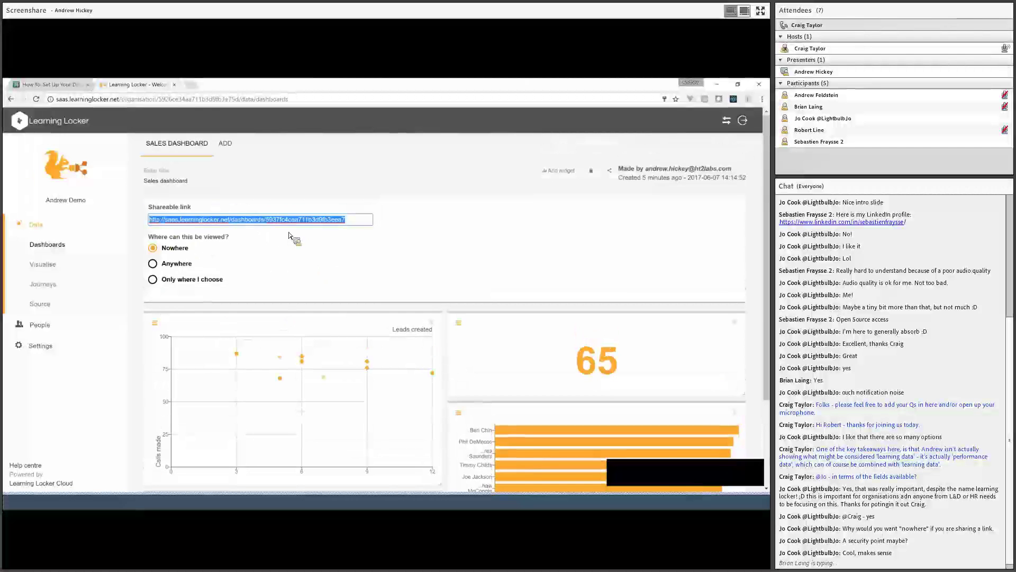
{"action": "left_click", "coordinate": [317, 235]}
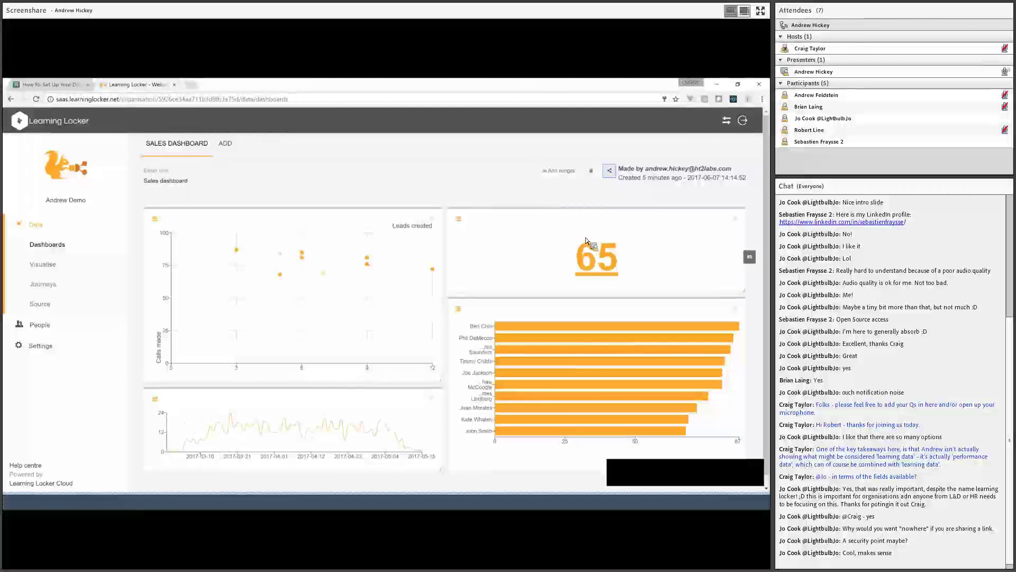
- Rearrange the dashboard with the leads total above the scatter chart and the line chart beneath the bar chart
{"action": "left_click_drag", "start_coordinate": [586, 240], "coordinate": [277, 223]}
{"action": "scroll", "coordinate": [277, 223], "scroll_direction": "down", "scroll_amount": 3}
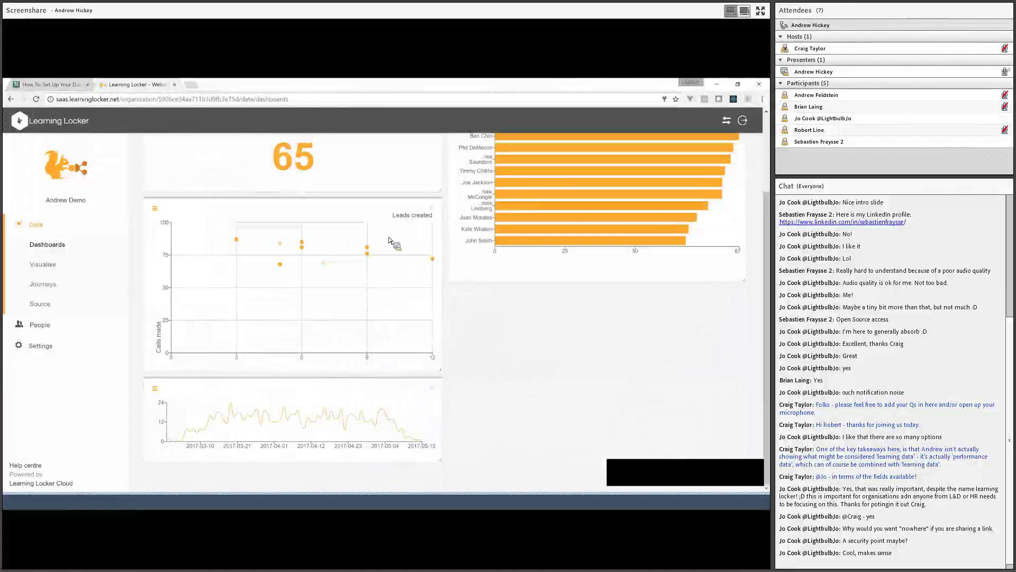
{"action": "left_click_drag", "start_coordinate": [317, 366], "coordinate": [367, 283]}
{"action": "scroll", "coordinate": [592, 297], "scroll_direction": "up", "scroll_amount": 3}
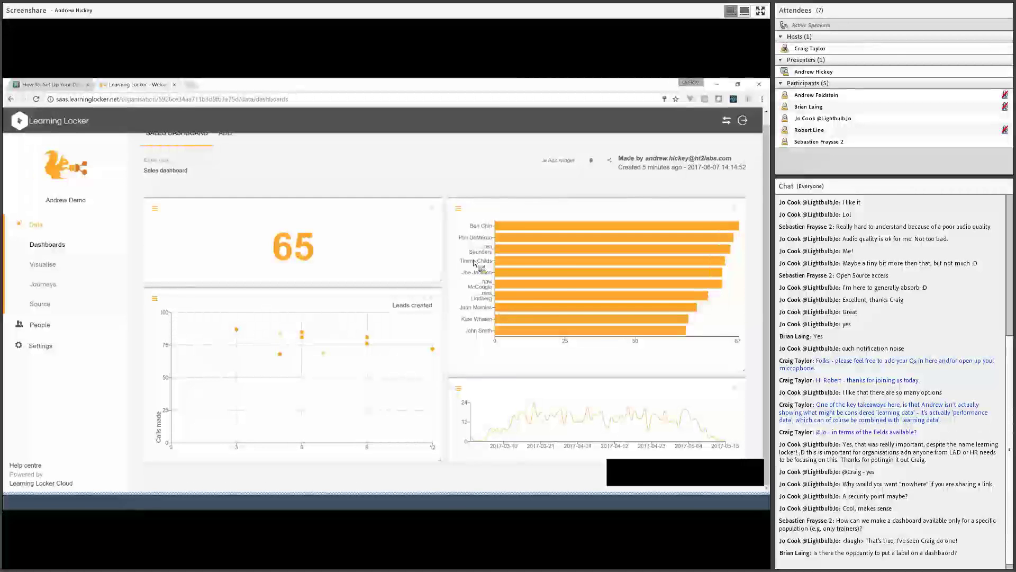
- Give the leads total widget the title "Total number of leads" and close its settings
{"action": "mouse_move", "coordinate": [518, 237]}
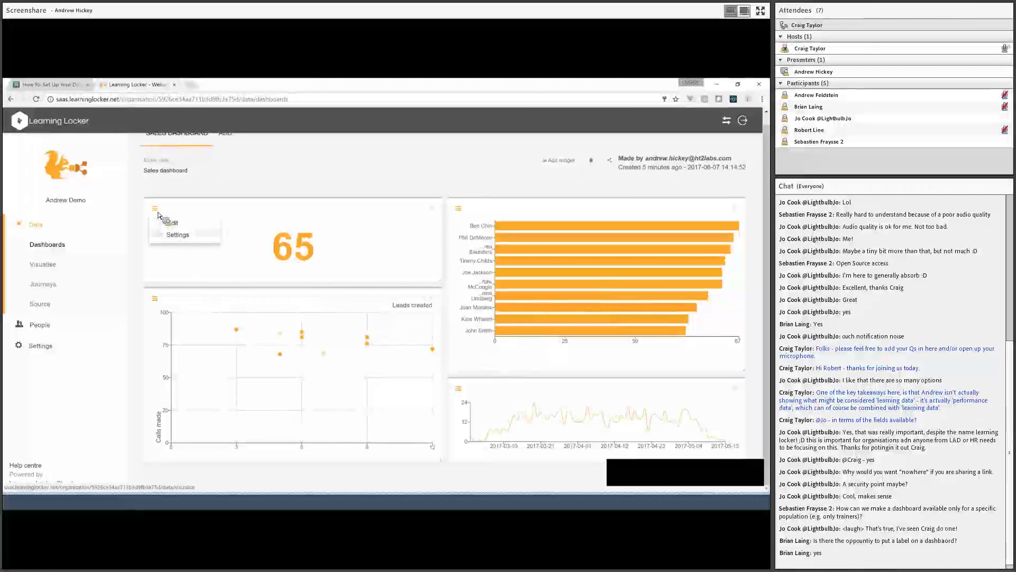
{"action": "left_click", "coordinate": [183, 236]}
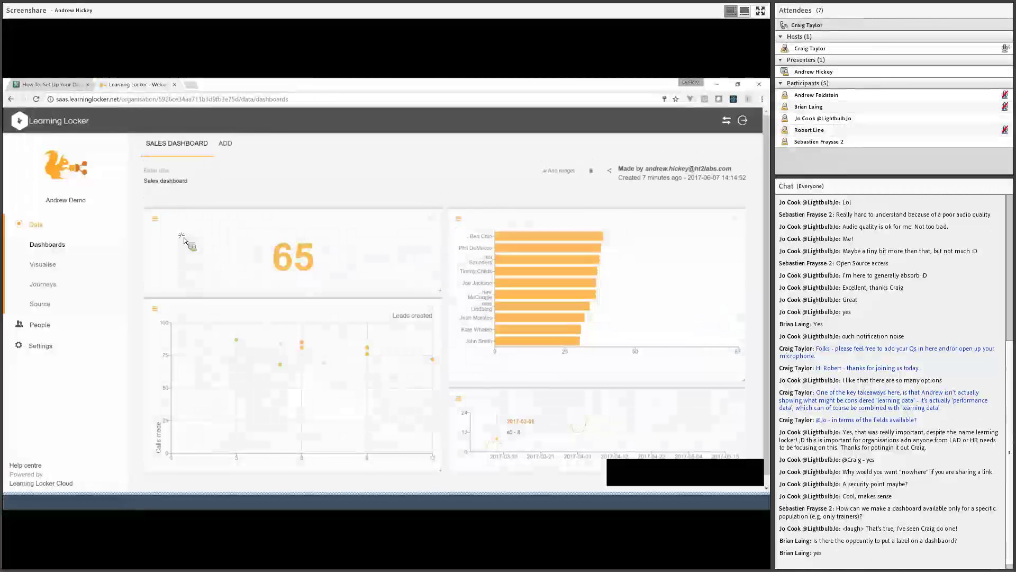
{"action": "left_click", "coordinate": [155, 218]}
{"action": "left_click", "coordinate": [172, 231]}
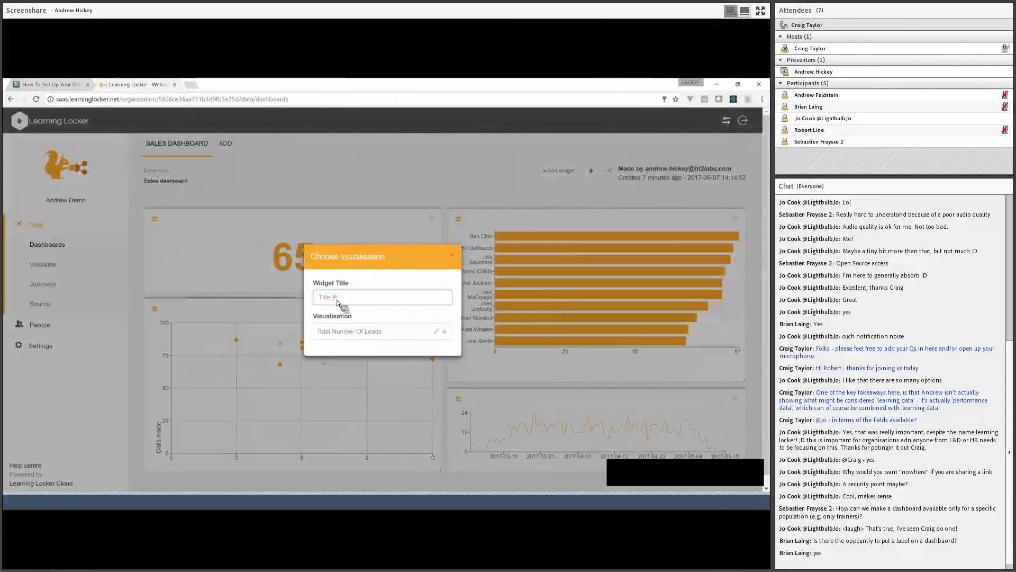
{"action": "type", "text": "Total "}
{"action": "type", "text": "number of l"}
{"action": "type", "text": "oads"}
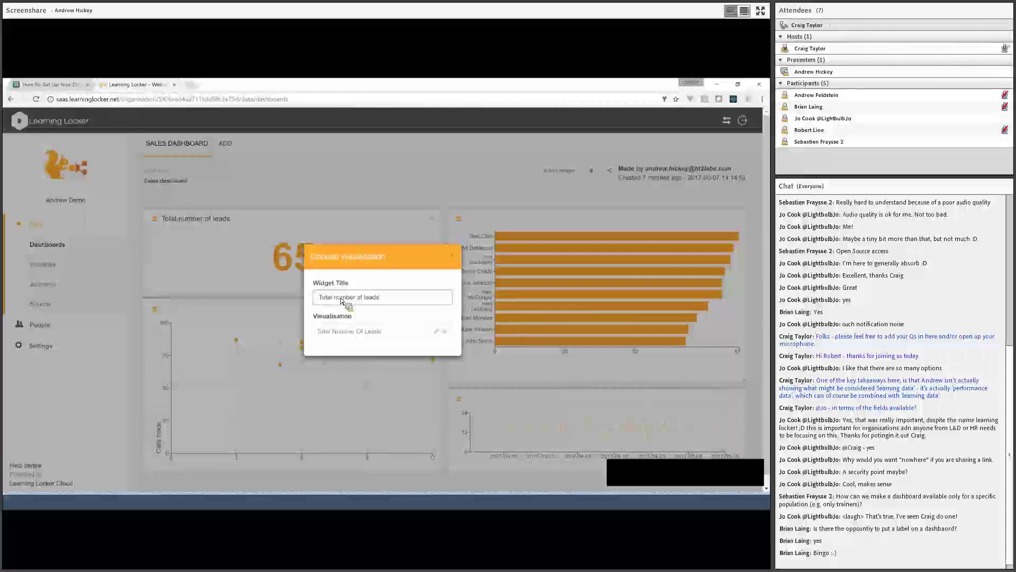
{"action": "key", "text": "Escape"}
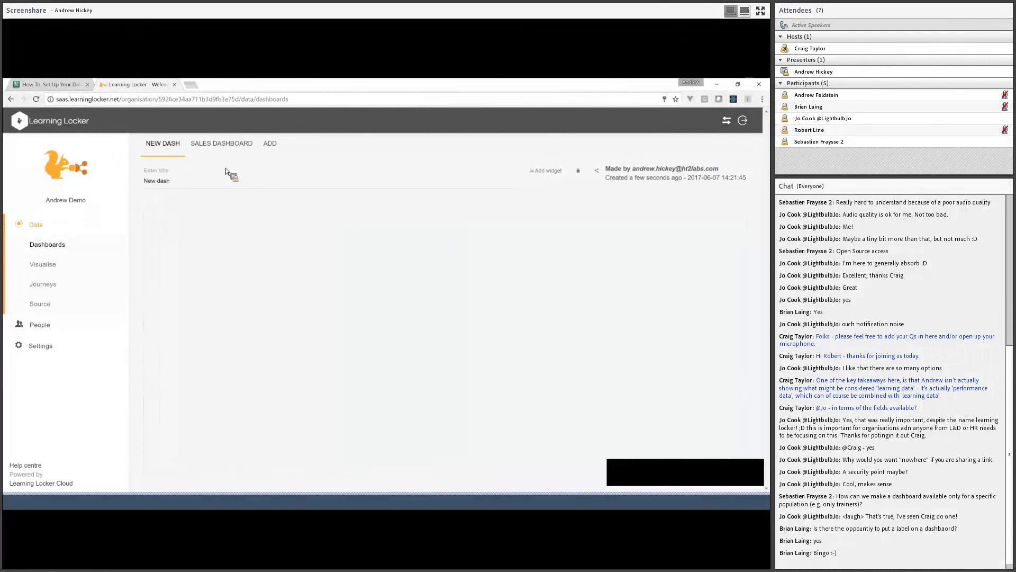
- Create two more empty dashboards, titled "finance dash" and "Mooc dash"
{"action": "key", "text": "ctrl+a"}
{"action": "type", "text": "fi"}
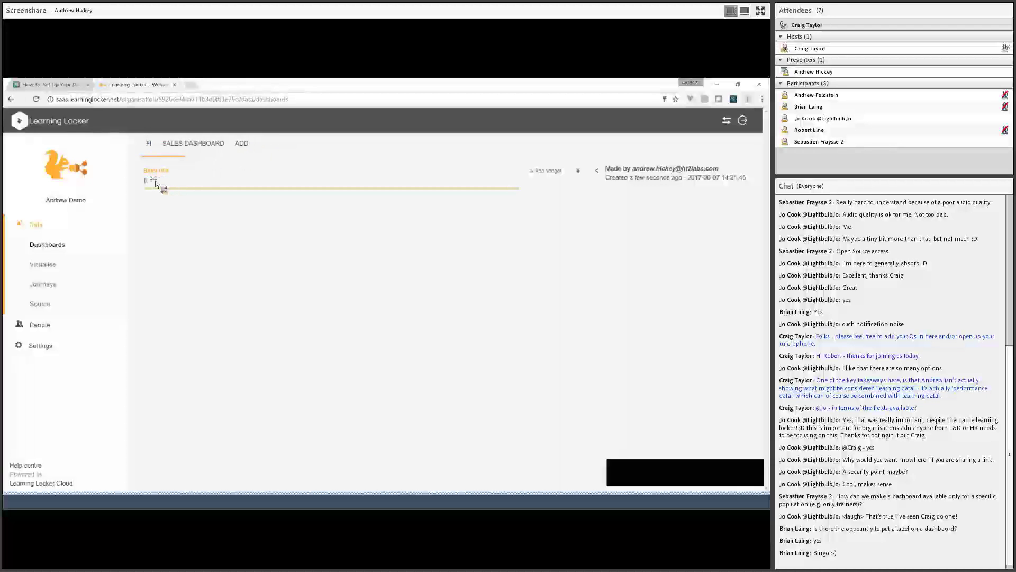
{"action": "type", "text": "nance dash"}
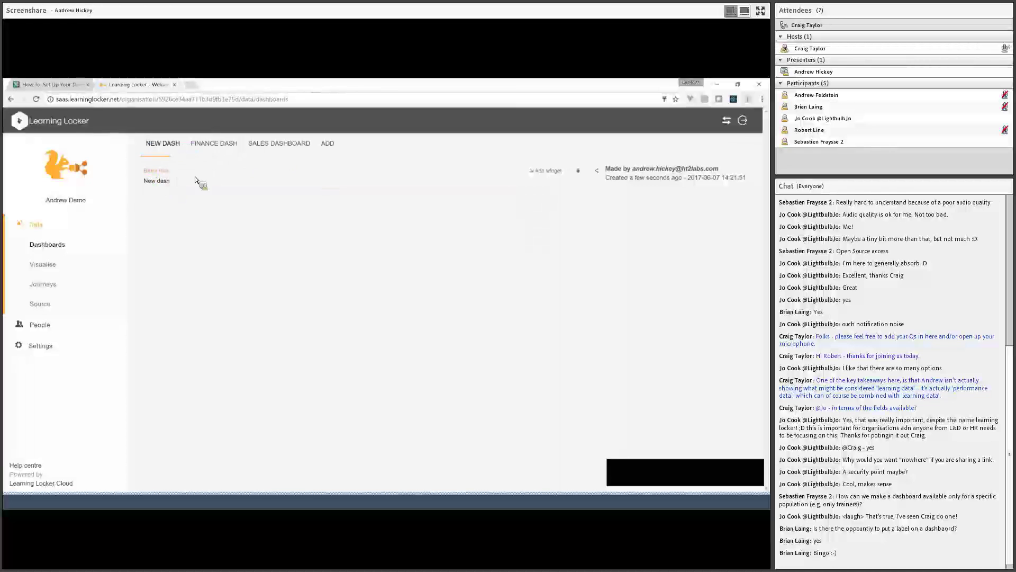
{"action": "key", "text": "ctrl+a"}
{"action": "type", "text": "Moo"}
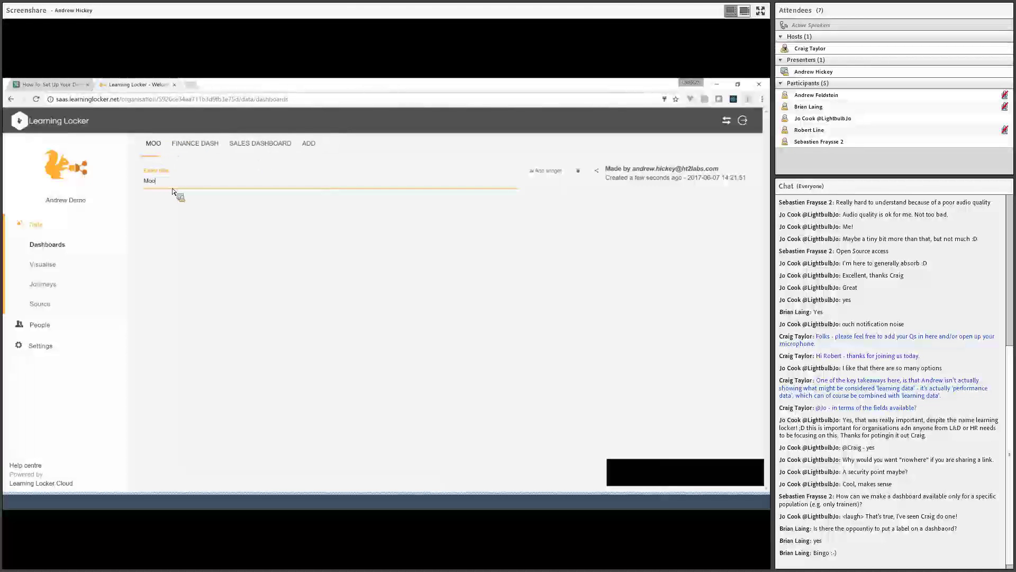
{"action": "type", "text": "c dash"}
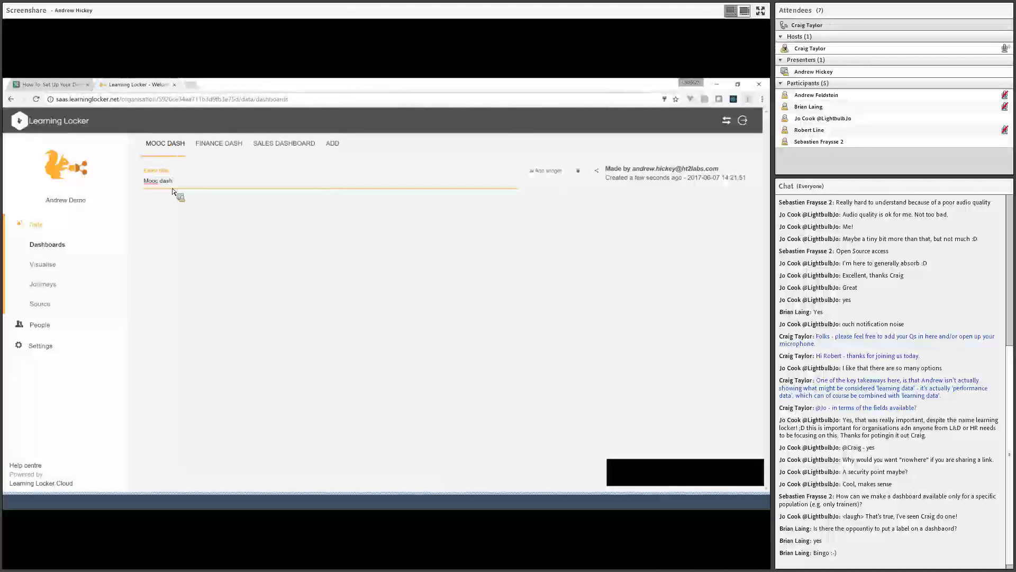
- Return to the Sales dashboard and title the calls-per-person bar chart widget "Leaderboard"
{"action": "left_click", "coordinate": [284, 143]}
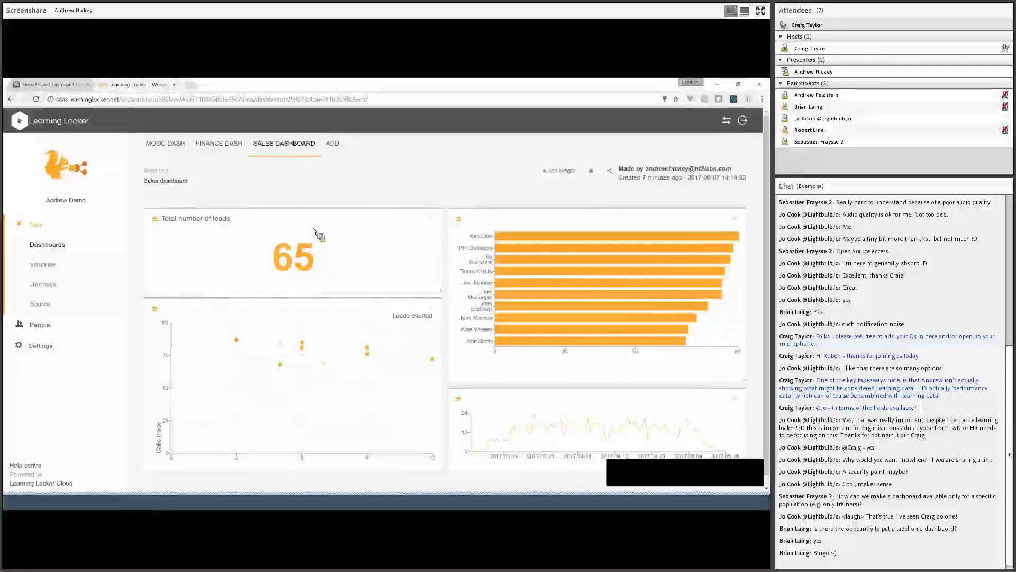
{"action": "mouse_move", "coordinate": [469, 226]}
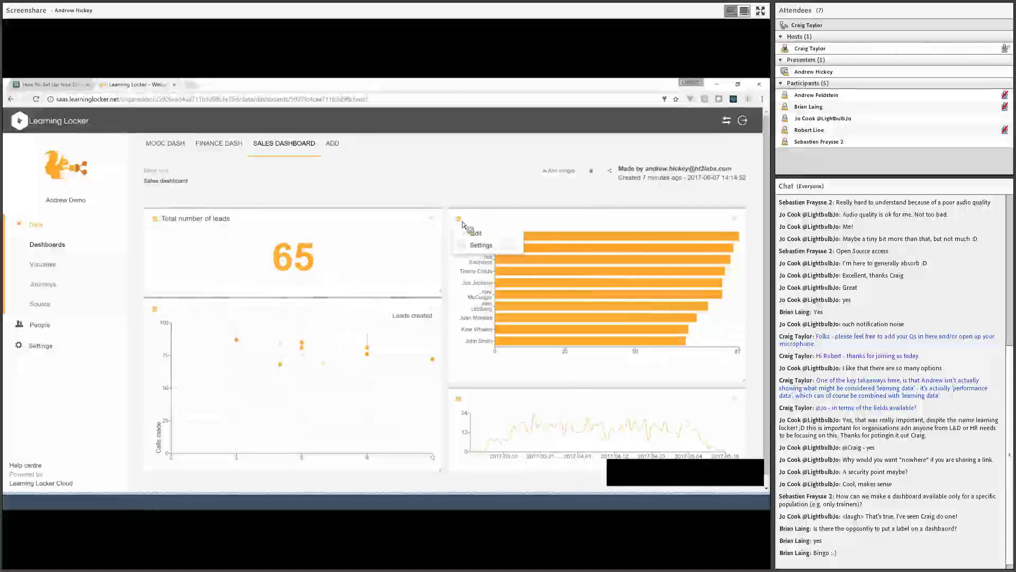
{"action": "left_click", "coordinate": [482, 246]}
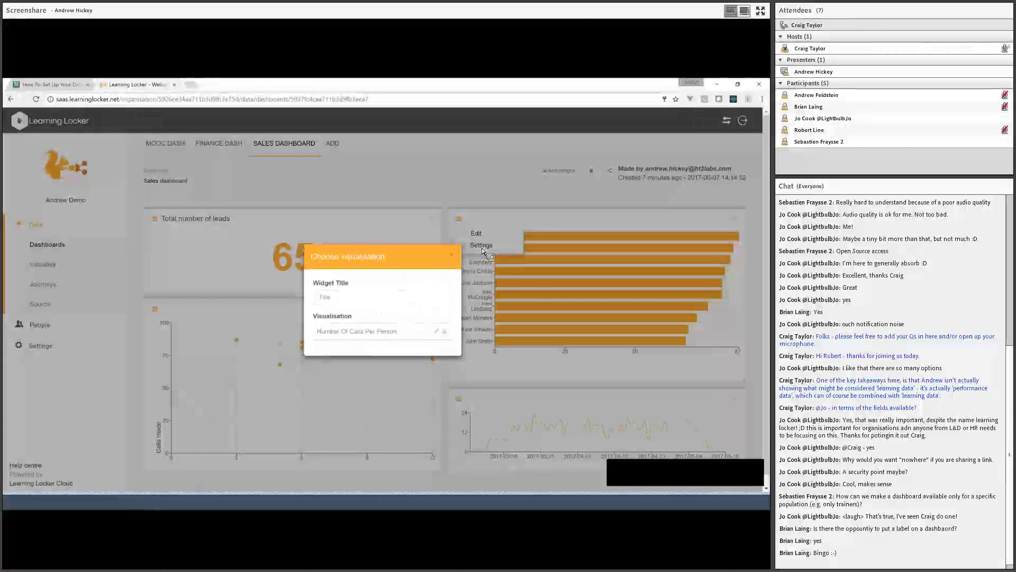
{"action": "left_click", "coordinate": [366, 301]}
{"action": "type", "text": "Leaderboard"}
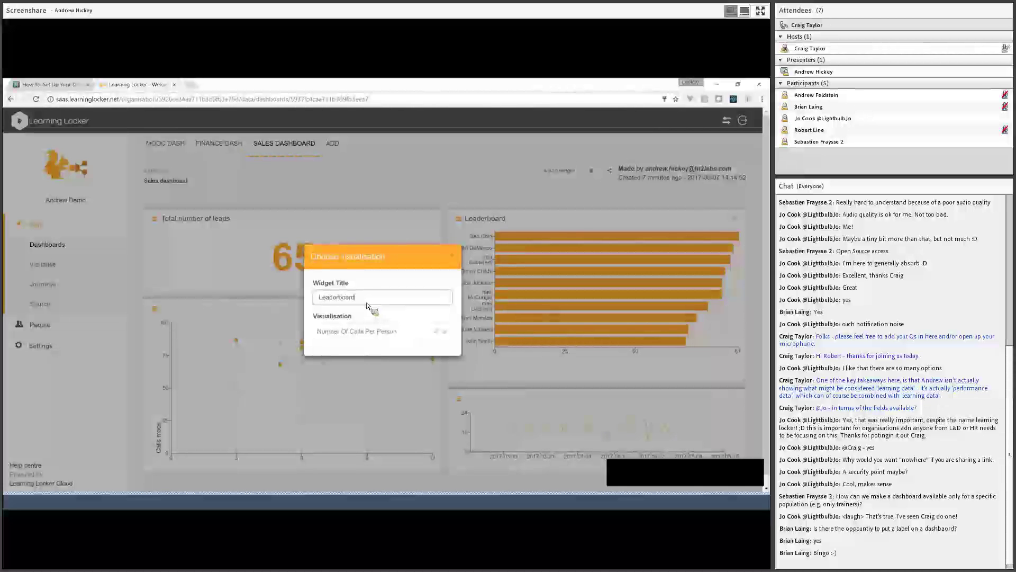
{"action": "left_click", "coordinate": [402, 220]}
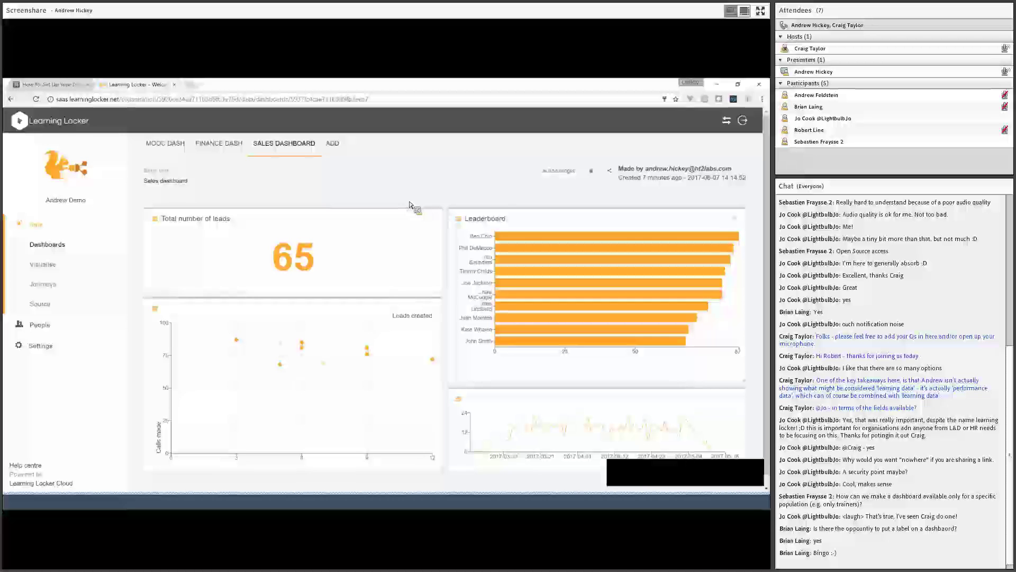
- Title the scatter chart widget "Calls vs Leads" and close its settings
{"action": "left_click", "coordinate": [155, 308]}
{"action": "left_click", "coordinate": [181, 335]}
{"action": "type", "text": "Calls vs Leads"}
{"action": "left_click", "coordinate": [298, 303]}
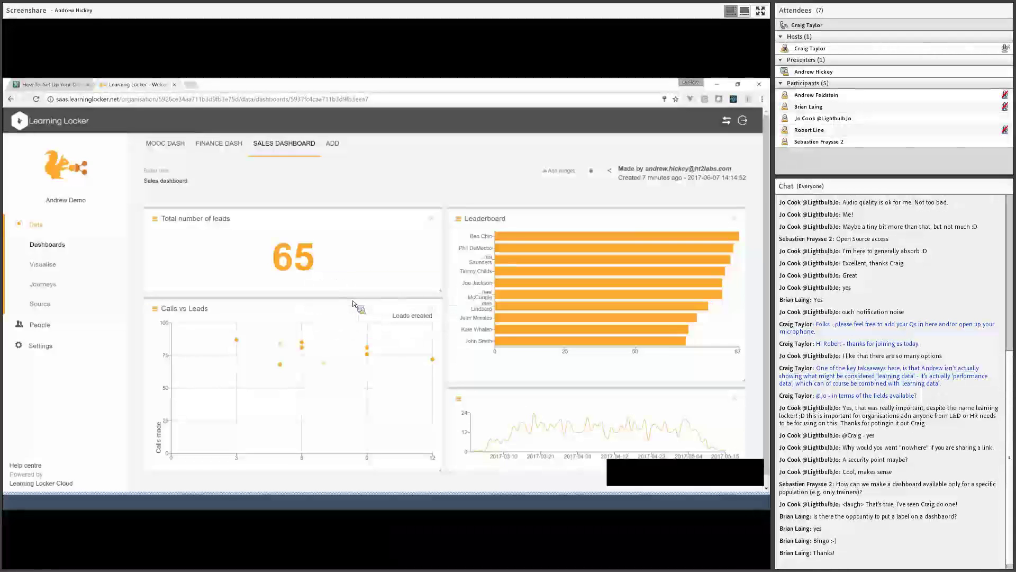
- Title the line chart widget "Statements over time" and close its settings
{"action": "scroll", "coordinate": [281, 304], "scroll_direction": "down", "scroll_amount": 1}
{"action": "left_click", "coordinate": [458, 388]}
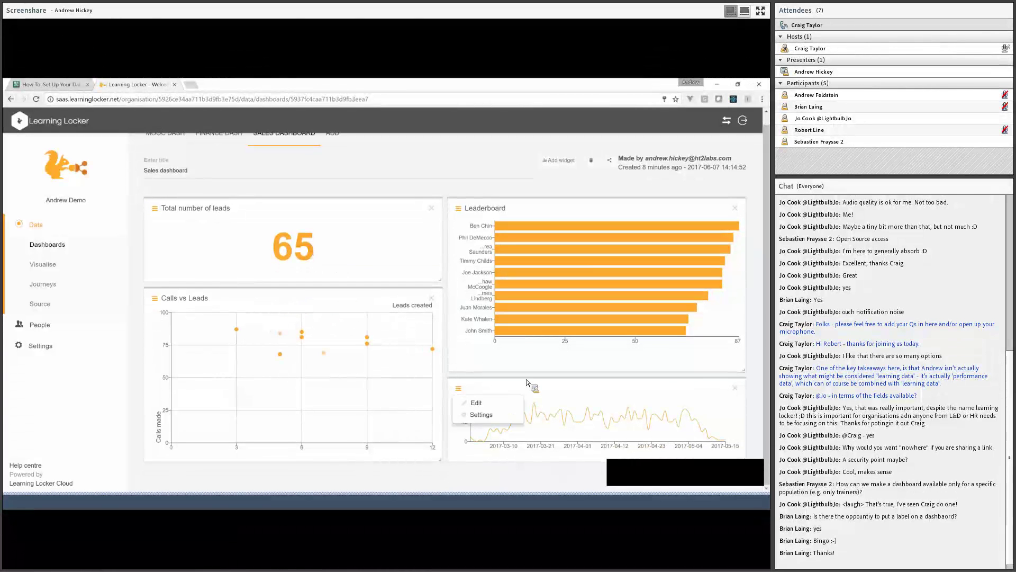
{"action": "left_click", "coordinate": [480, 415]}
{"action": "left_click", "coordinate": [335, 297]}
{"action": "type", "text": "Statements over time"}
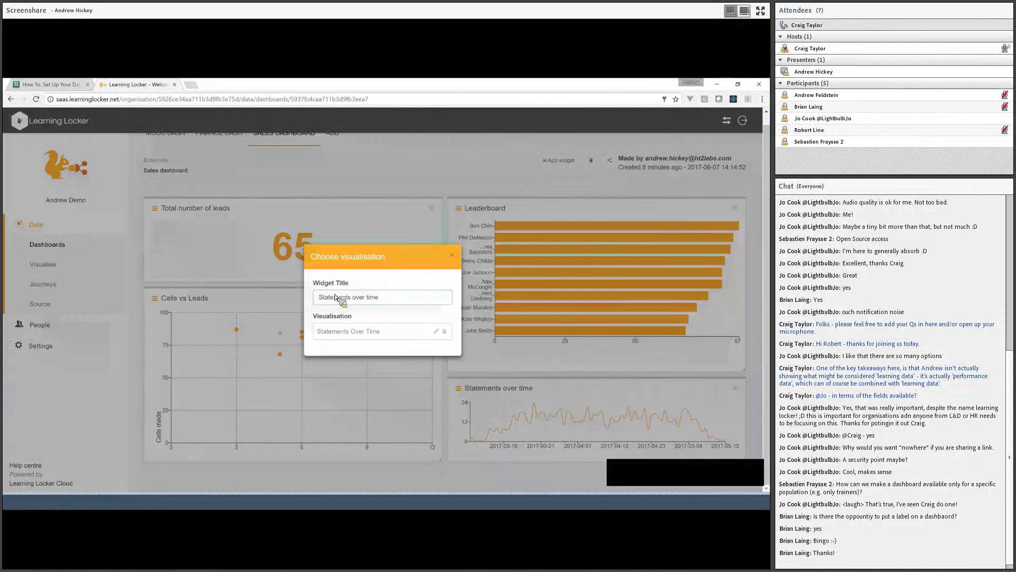
{"action": "key", "text": "Escape"}
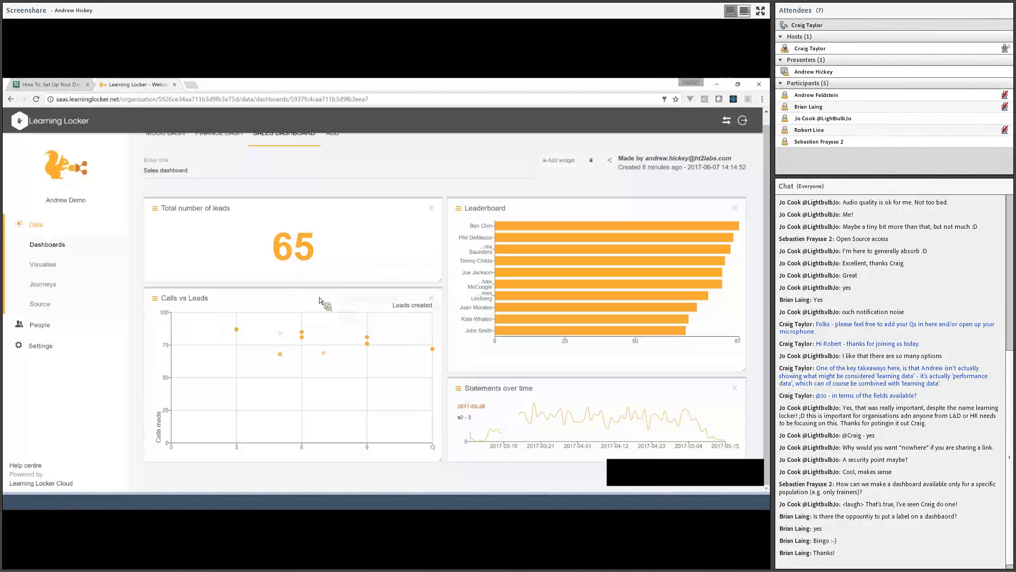
- Change the line chart widget's title to "Activity over time" and close its settings
{"action": "left_click", "coordinate": [459, 388]}
{"action": "left_click", "coordinate": [471, 403]}
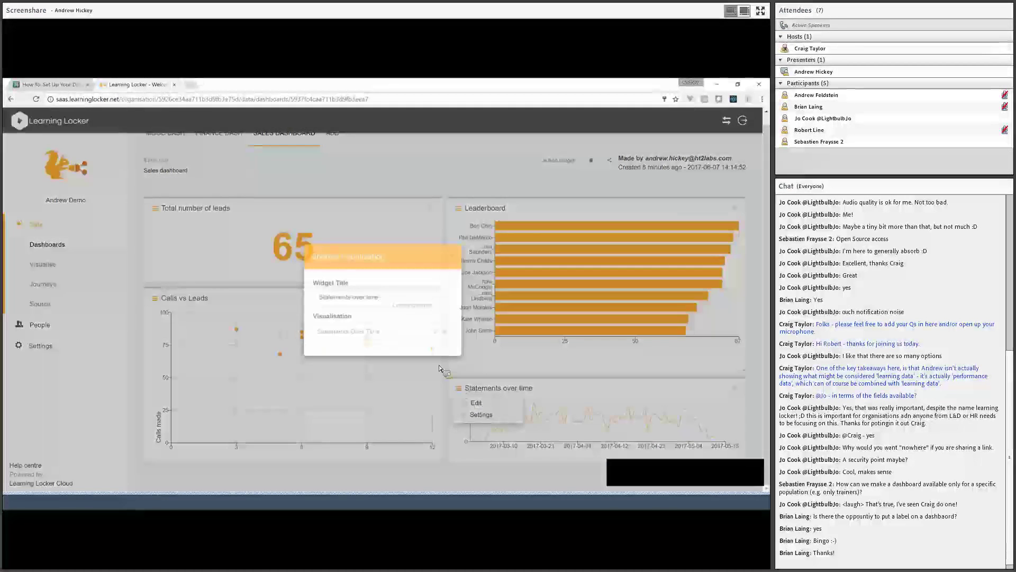
{"action": "double_click", "coordinate": [333, 297]}
{"action": "type", "text": "Activity"}
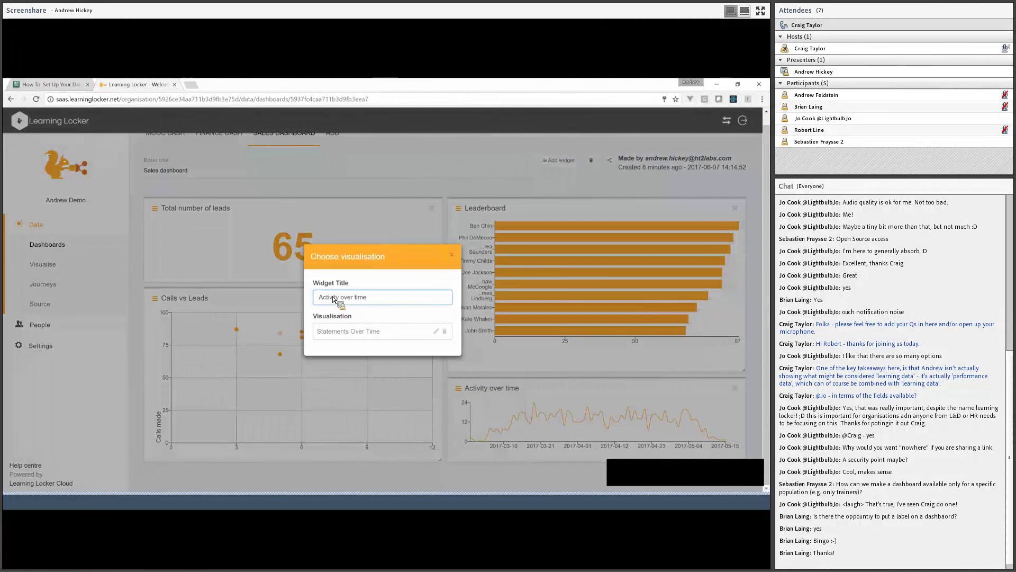
{"action": "left_click", "coordinate": [301, 299]}
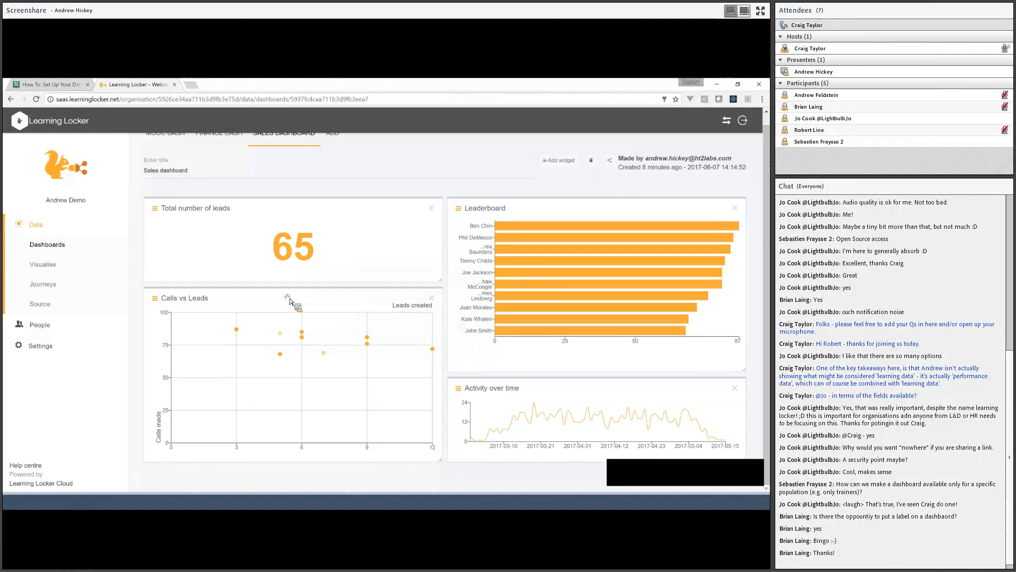